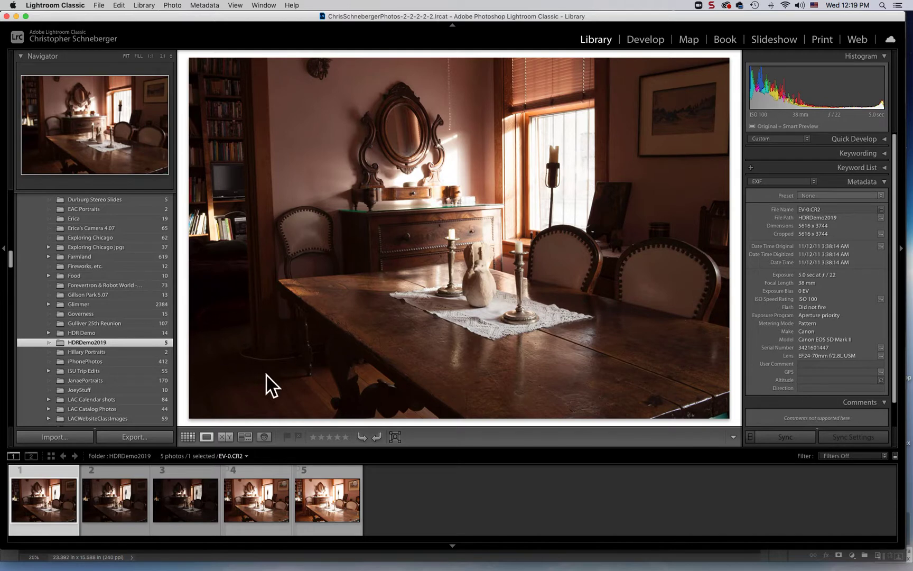
- Show the EV-1.CR2 bracket (−1 EV, 2.5 sec) from HDRDemo2019 in the Library
left_click(112, 473)
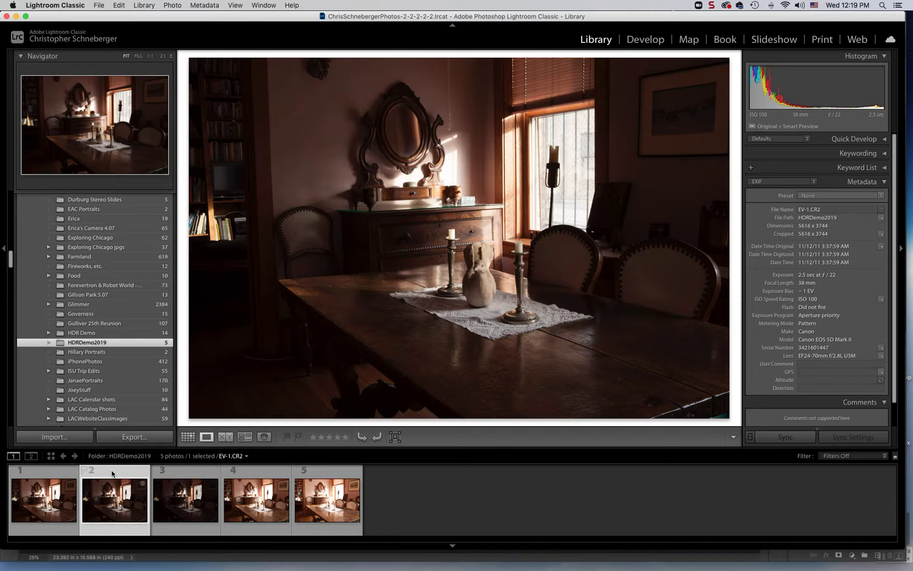
- Step through the EV-2, EV+1 and EV+2 brackets, then select all five photos
key("Right")
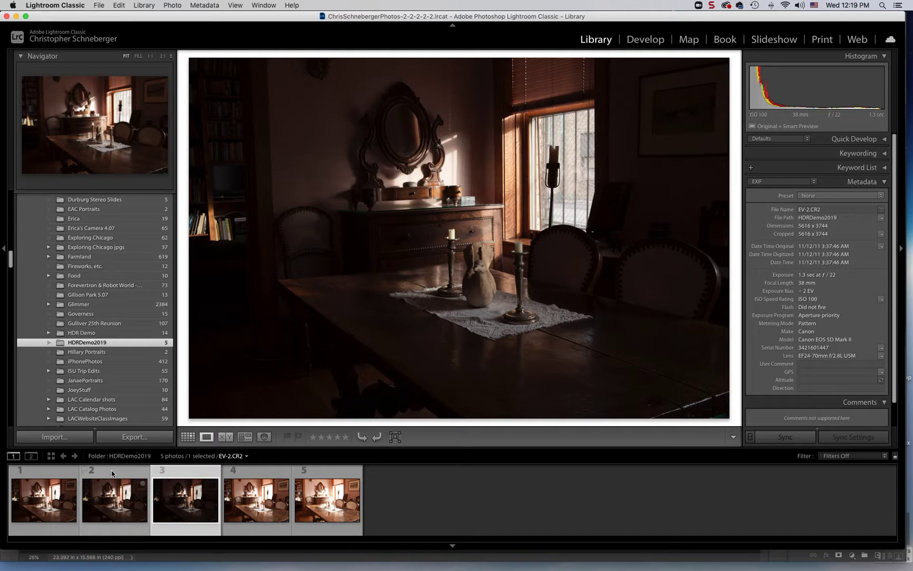
key("Right")
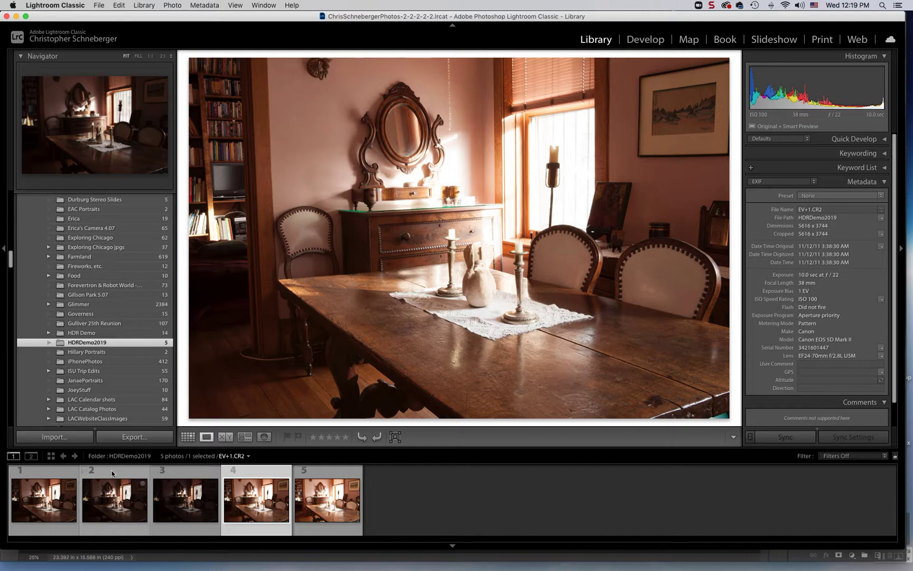
key("Right")
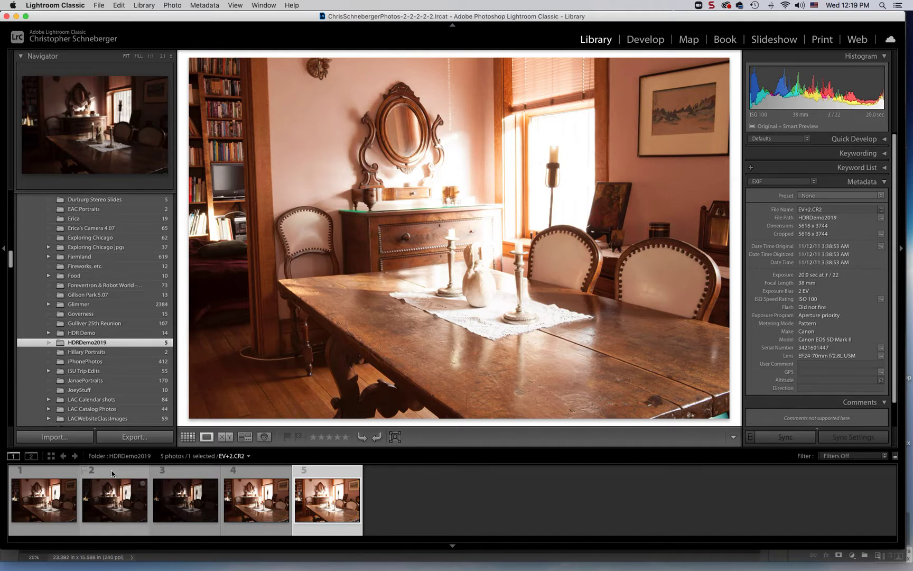
left_click(58, 509, "shift")
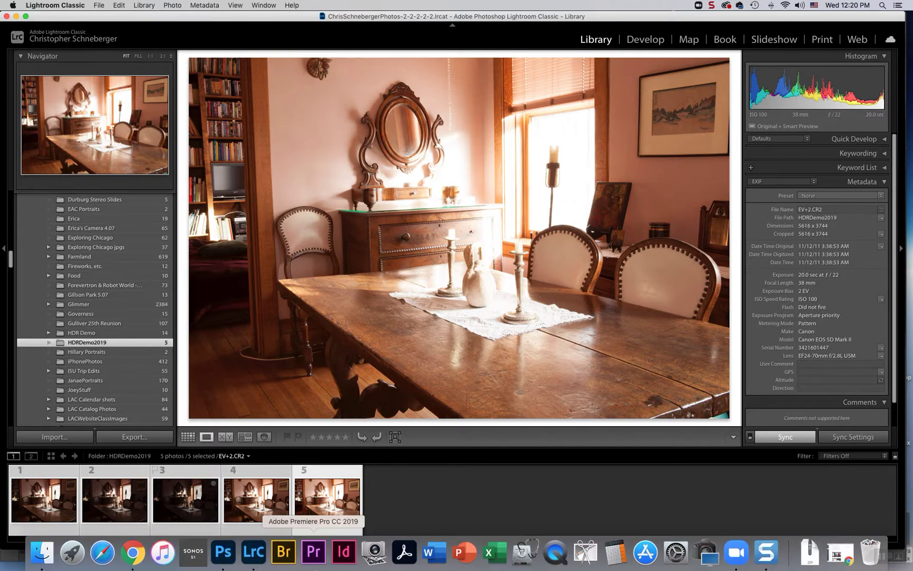
- In Photoshop, close the merged HDR document without saving
left_click(223, 554)
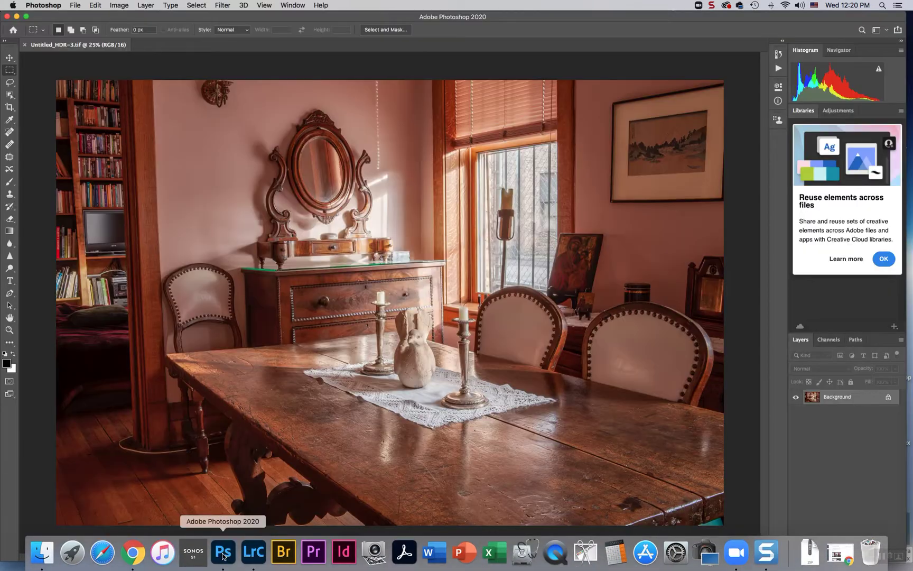
left_click(25, 46)
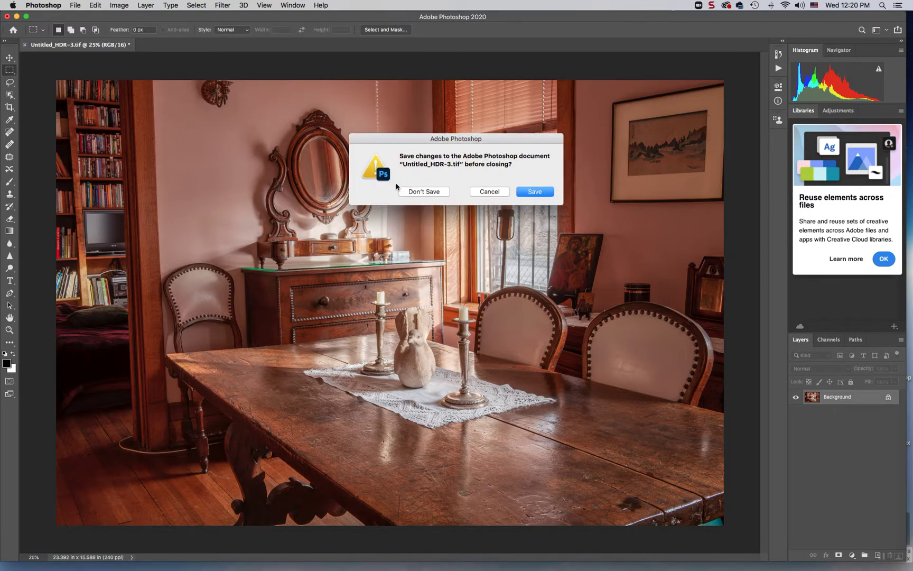
left_click(418, 192)
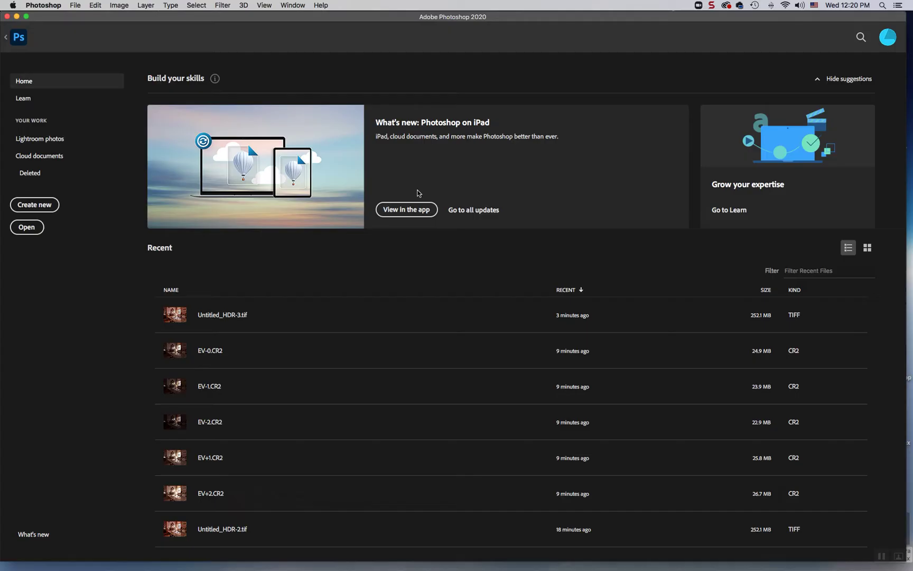
- Set Camera Raw TIFF handling to automatically open all supported TIFFs
left_click(41, 7)
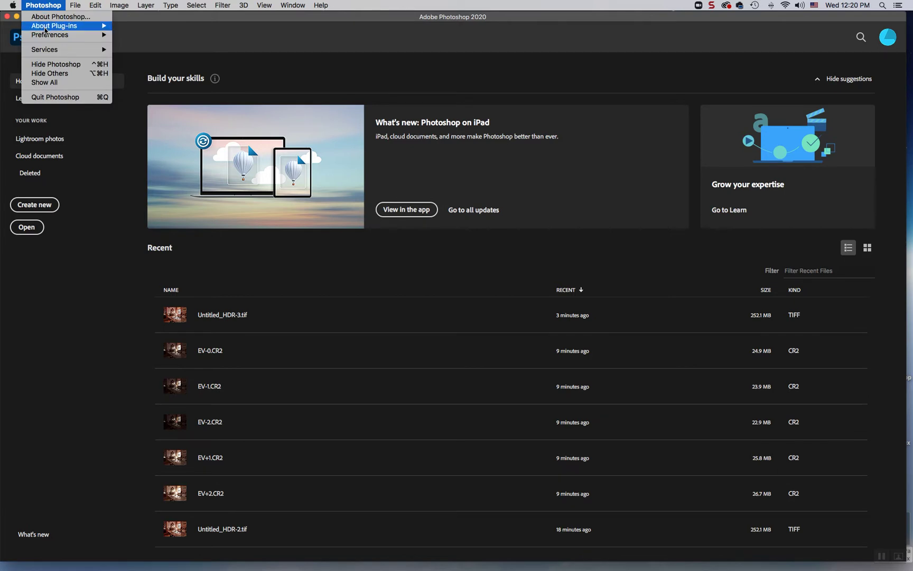
mouse_move(48, 37)
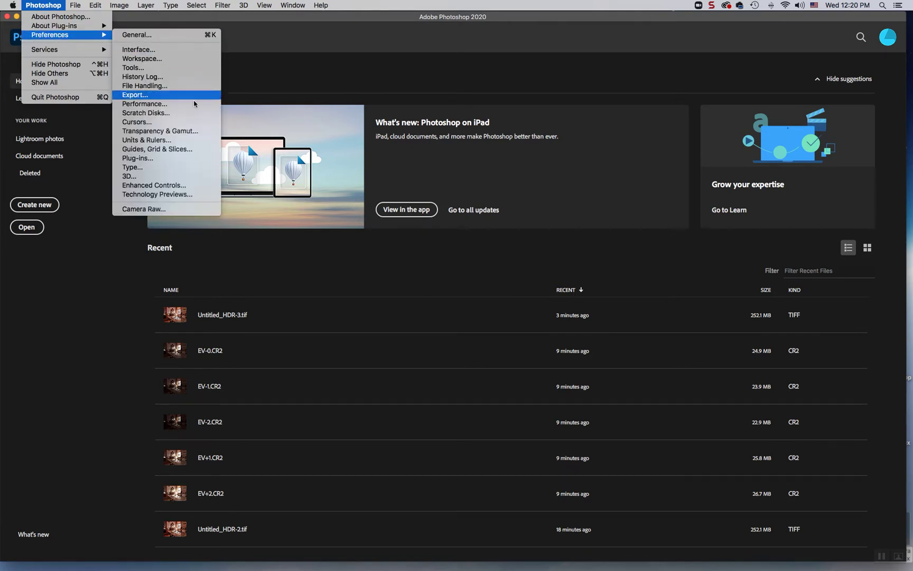
left_click(192, 210)
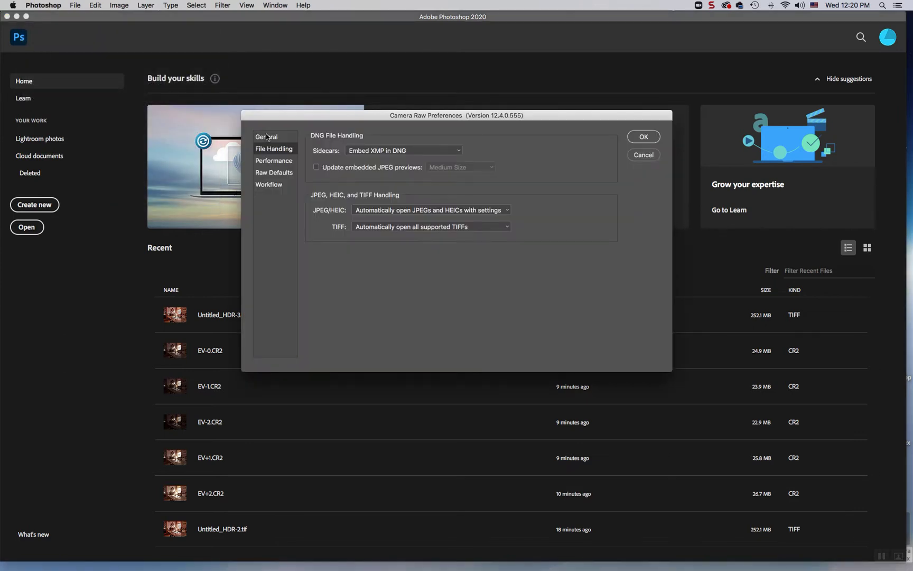
left_click(267, 140)
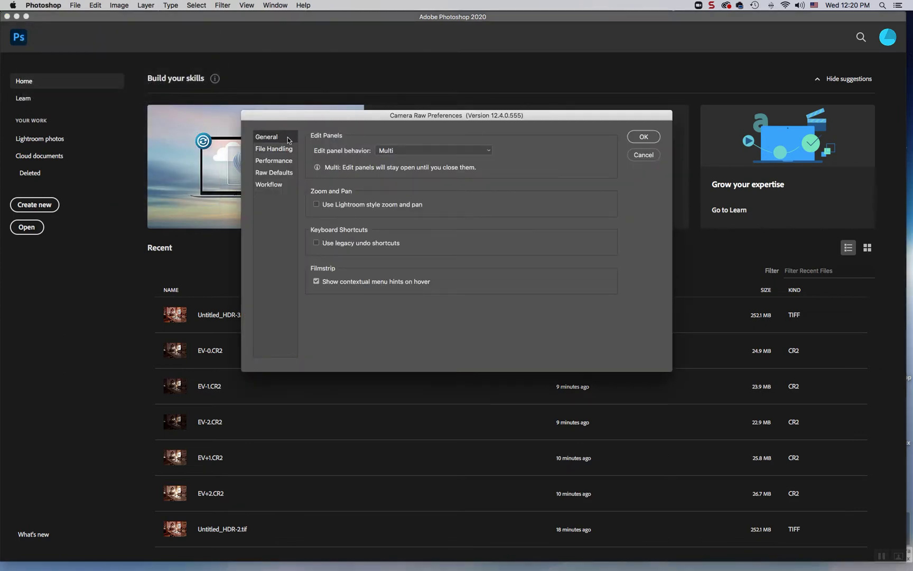
left_click(285, 150)
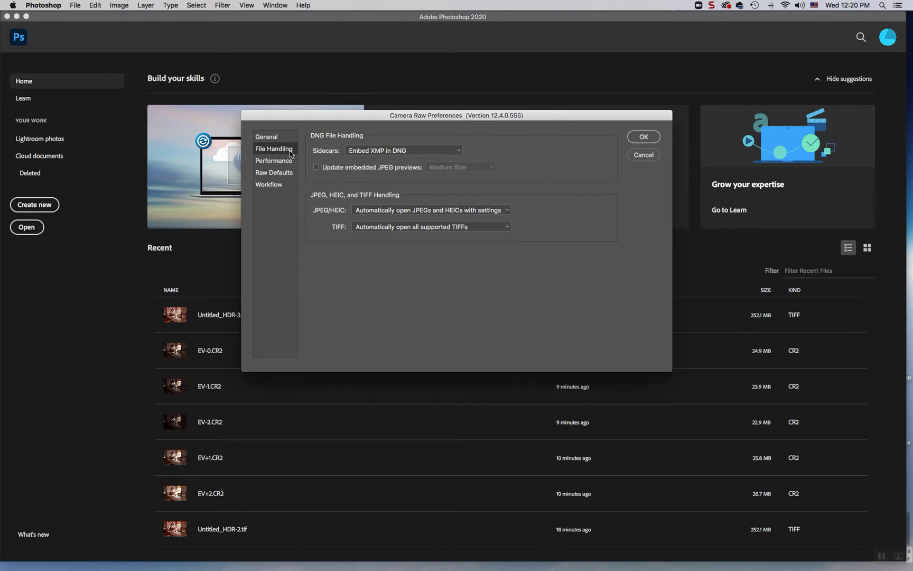
left_click(495, 229)
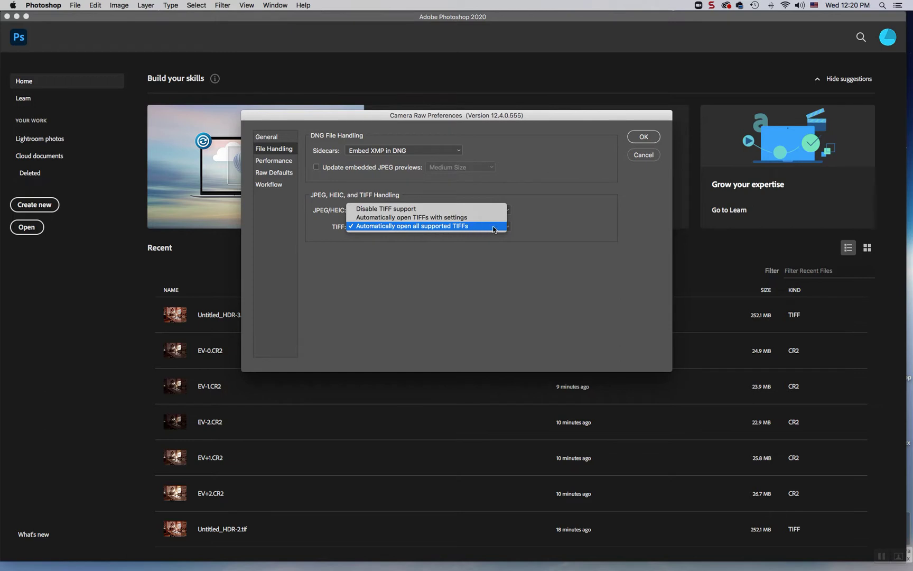
left_click(496, 227)
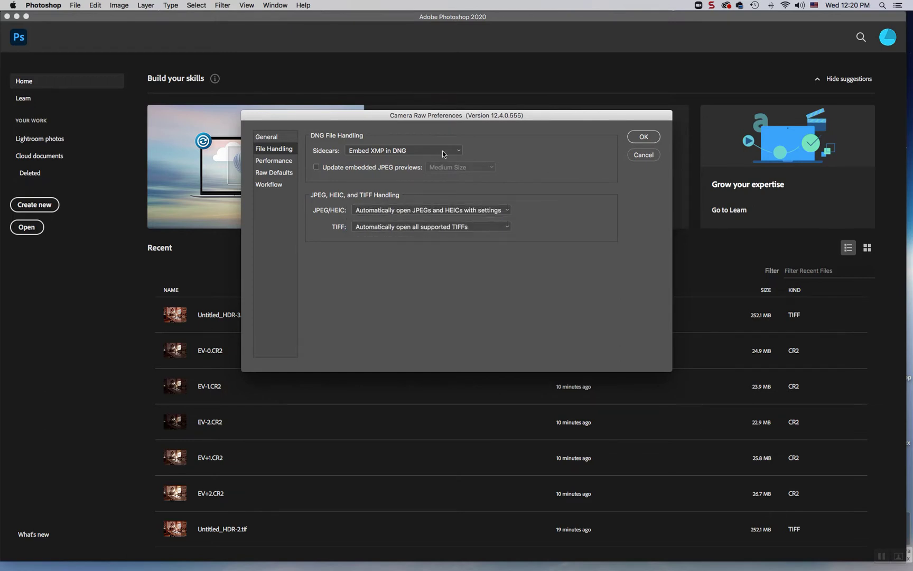
left_click(507, 227)
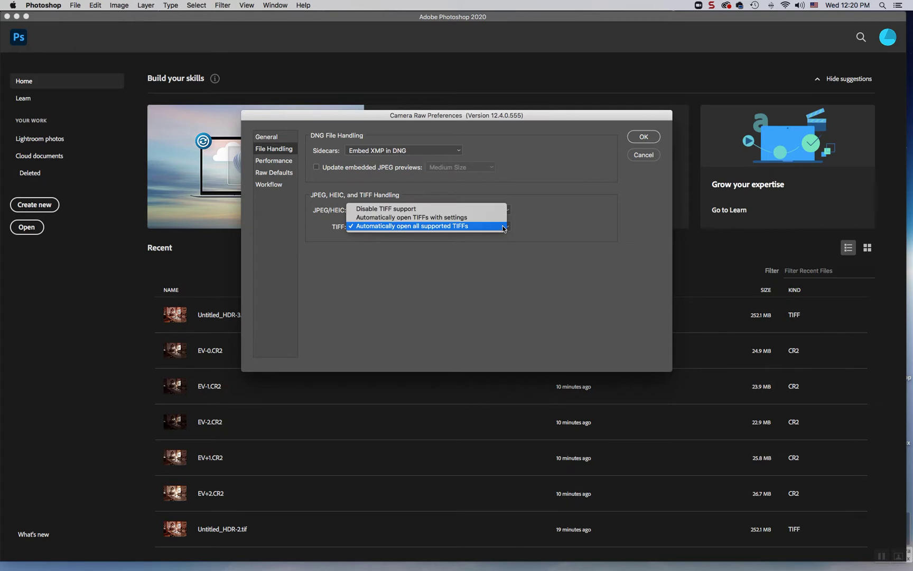
left_click(489, 227)
left_click(651, 138)
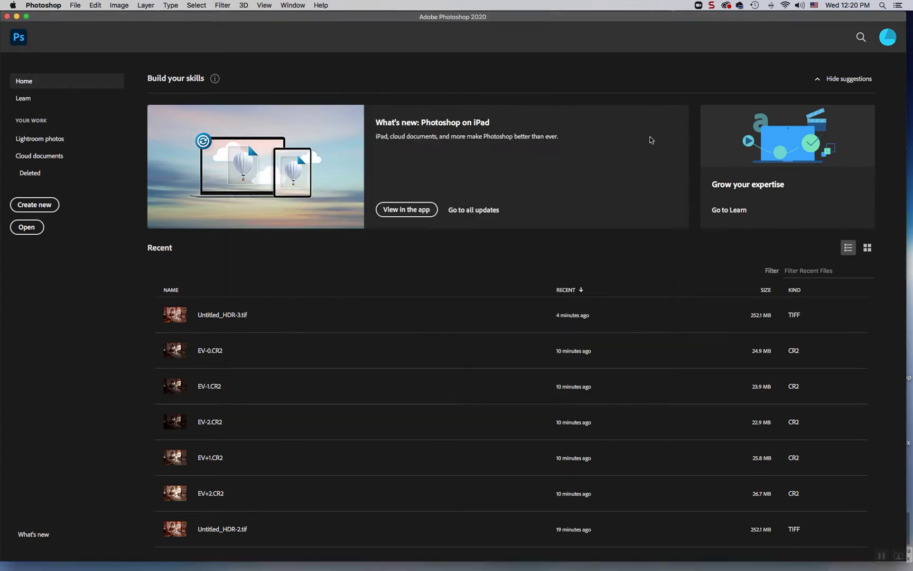
left_click(97, 6)
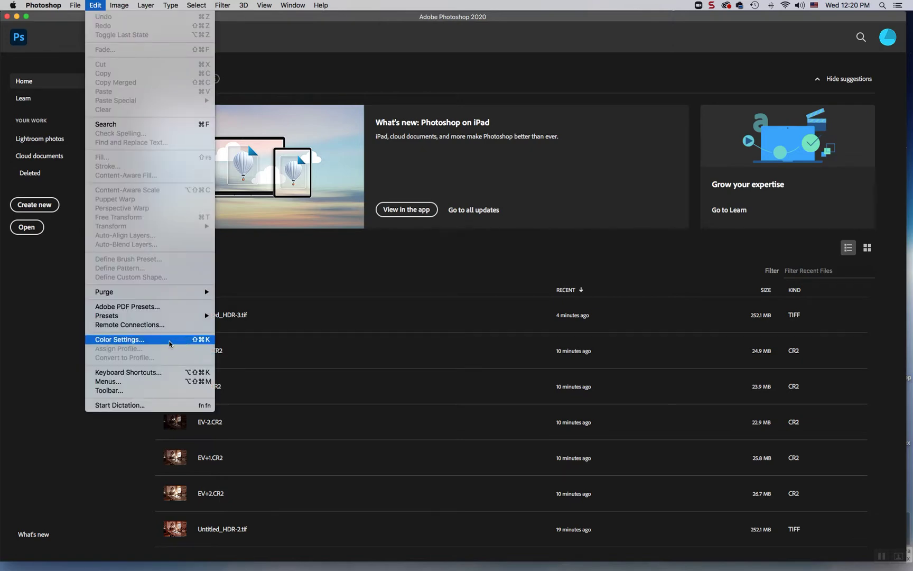
left_click(170, 344)
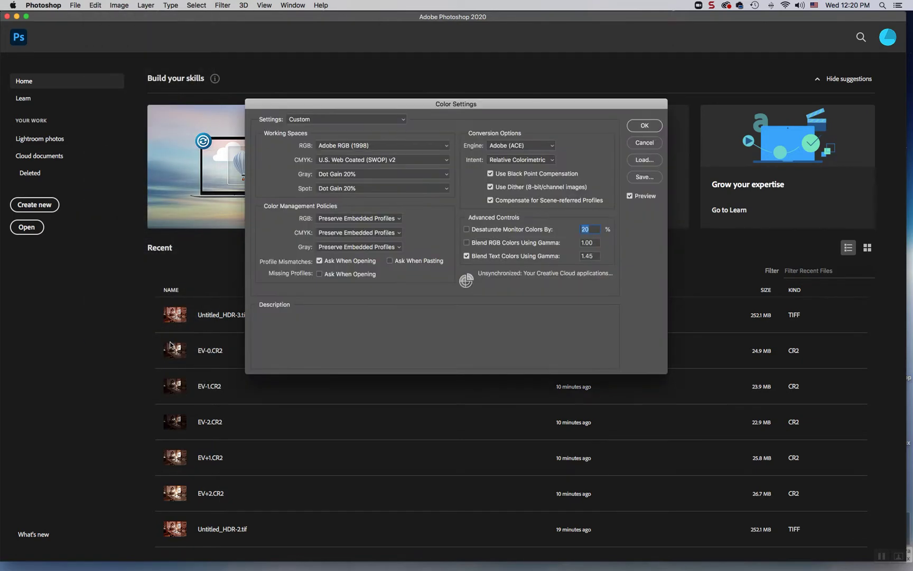
left_click(392, 146)
left_click(392, 146)
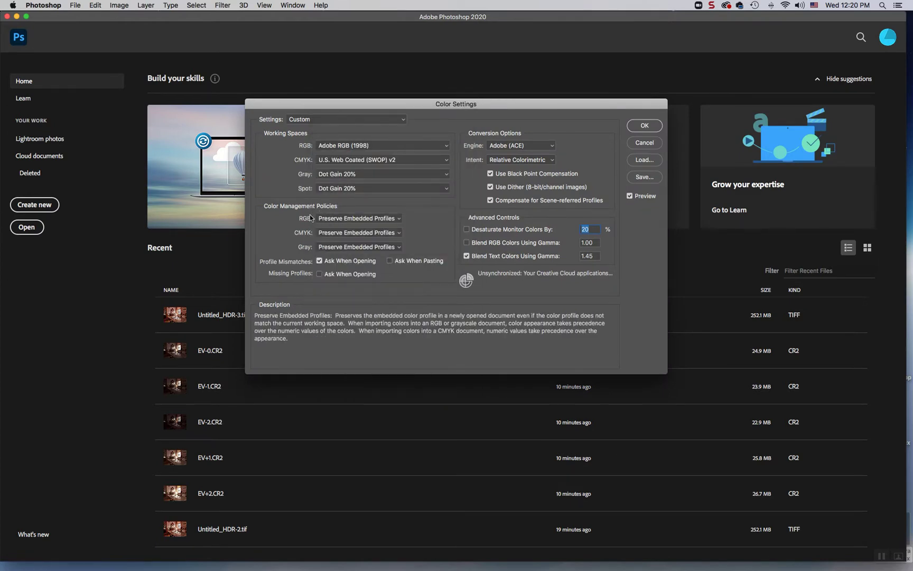
left_click(366, 221)
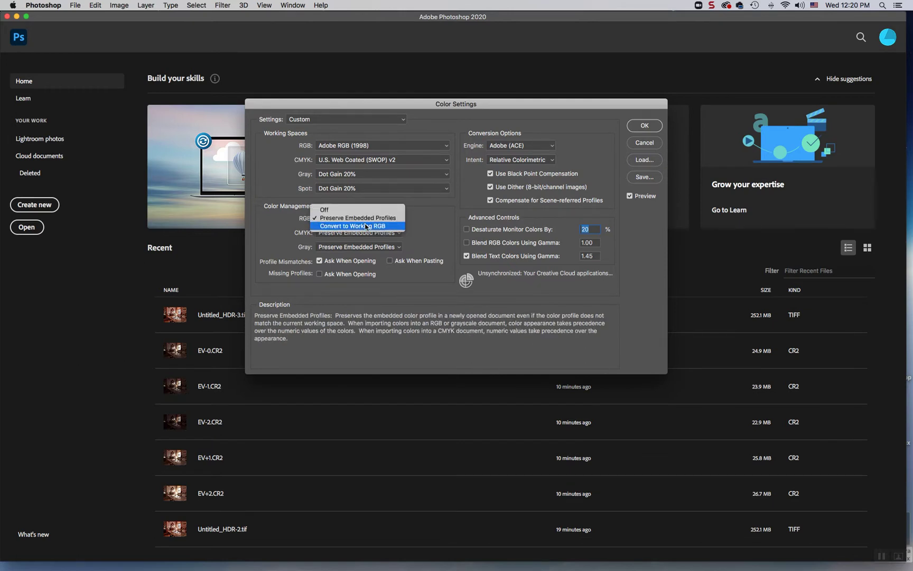
left_click(363, 219)
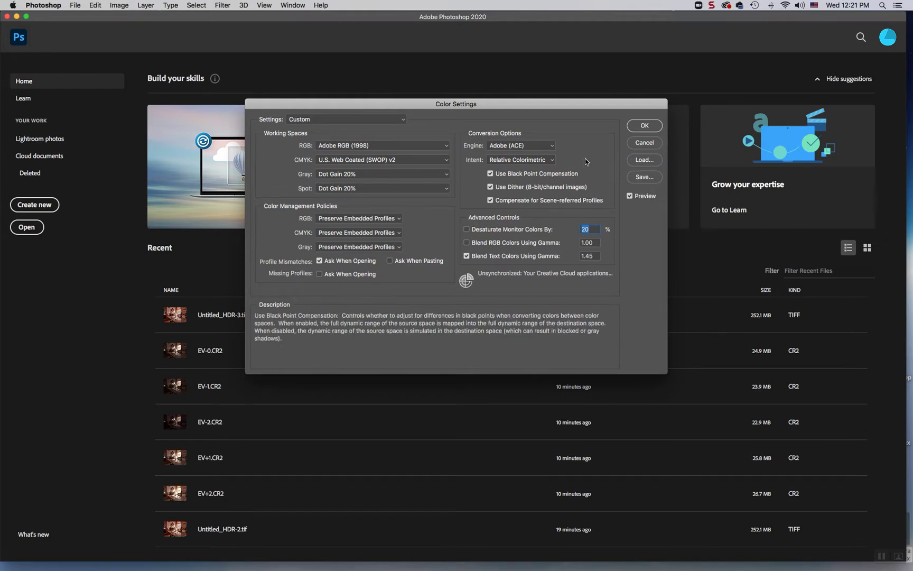
left_click(644, 126)
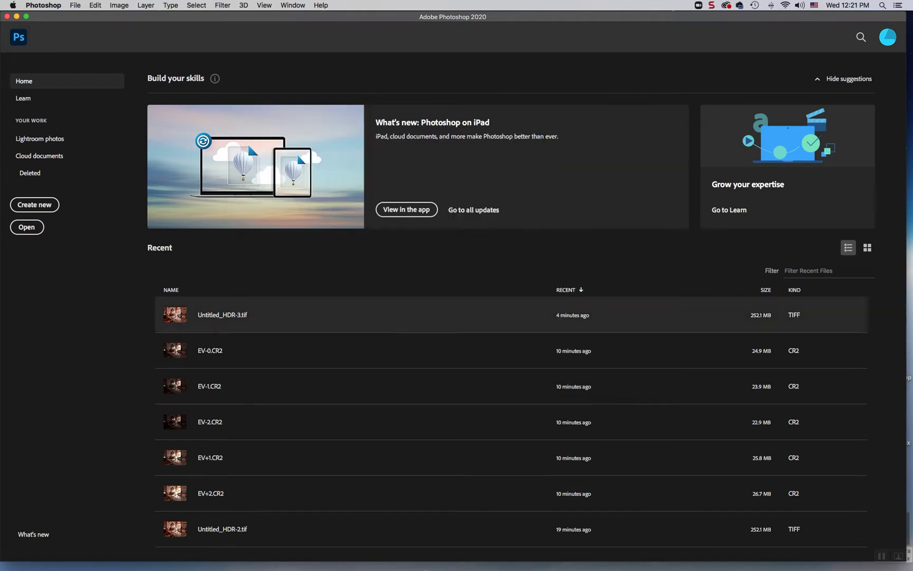
- Reselect all five brackets in Lightroom Classic and send them to Merge to HDR Pro in Photoshop
mouse_move(370, 569)
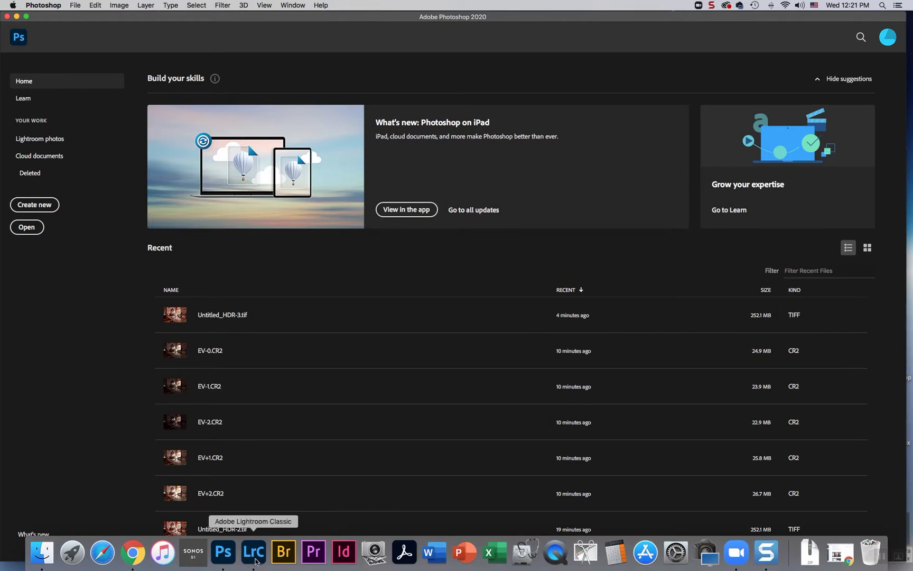
left_click(254, 552)
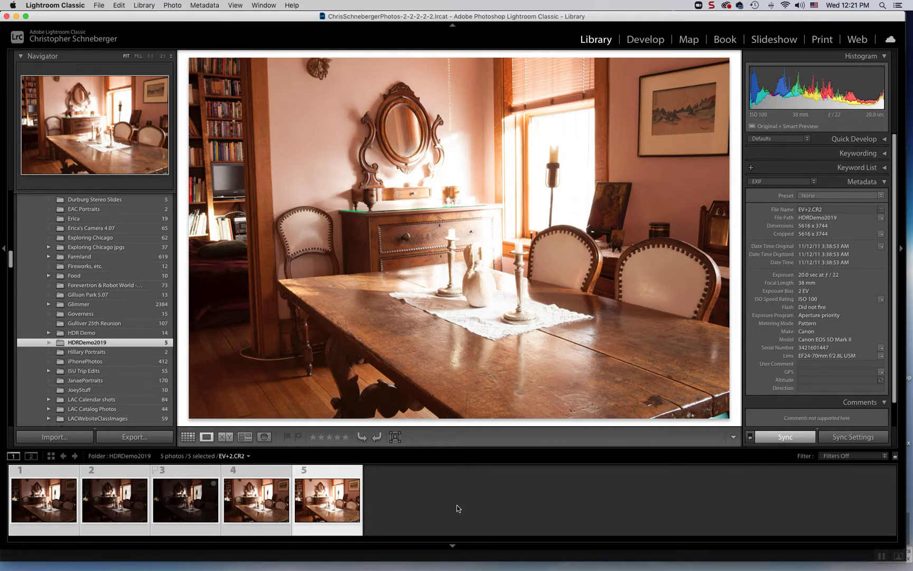
key("super+d")
key("super+a")
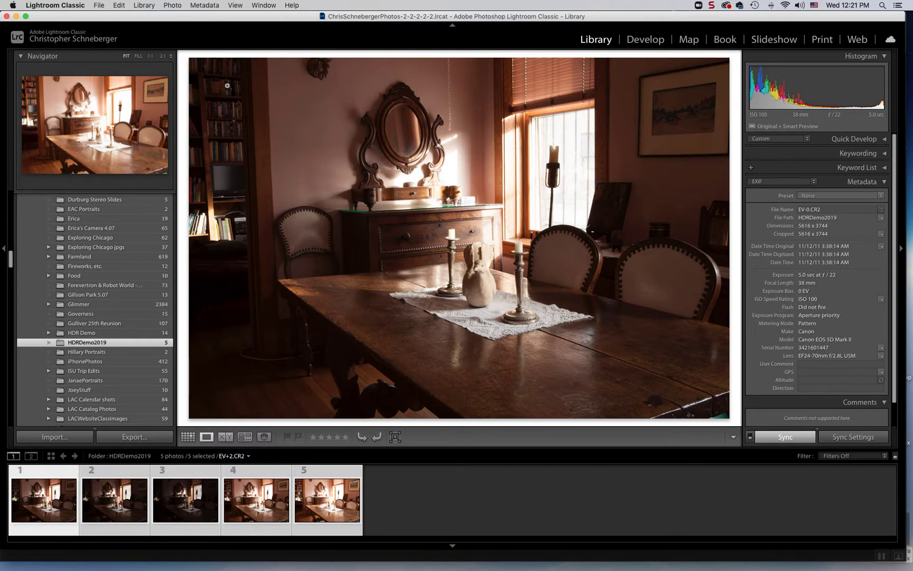
left_click(171, 6)
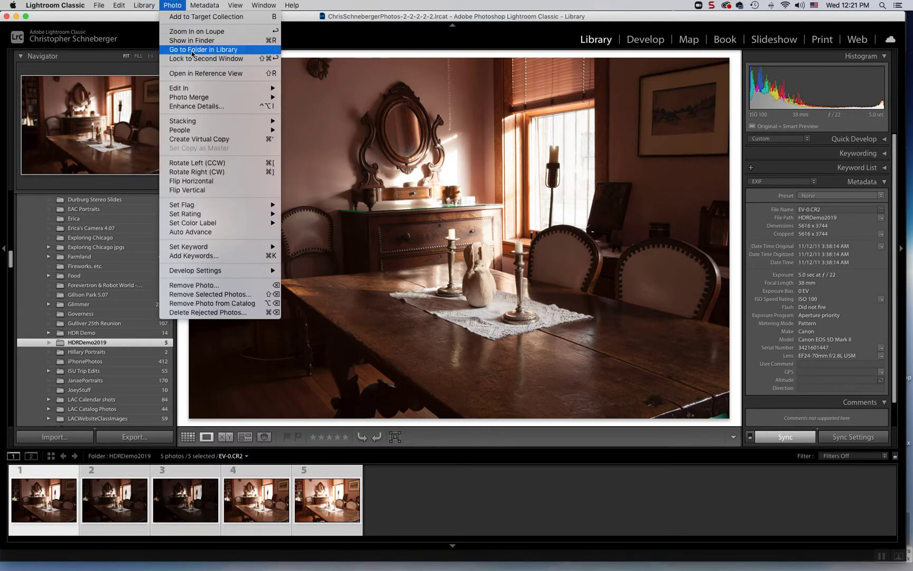
mouse_move(203, 89)
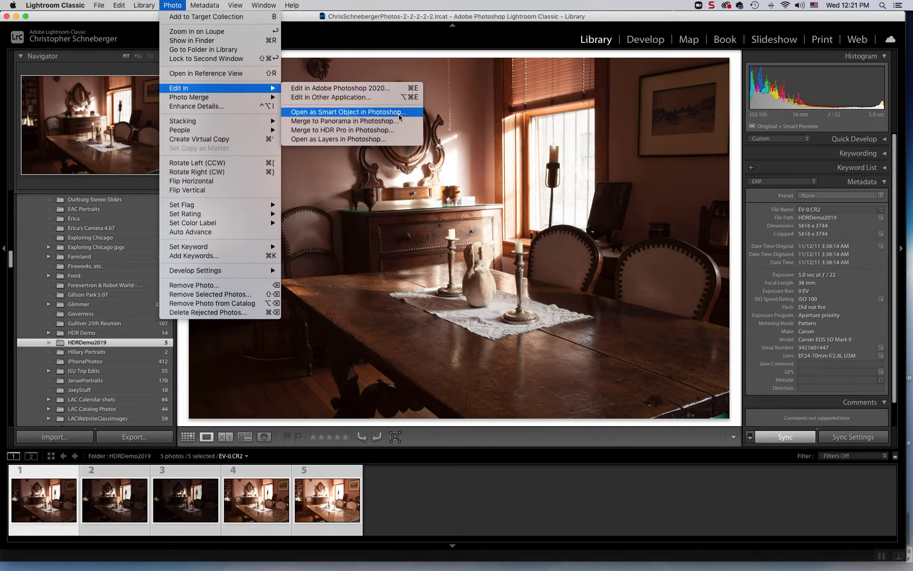
left_click(399, 131)
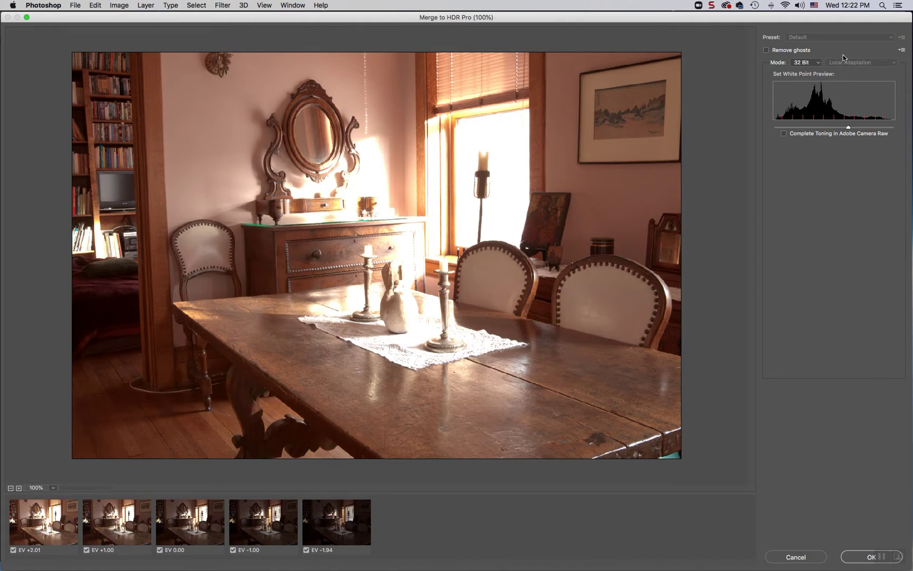
- Preview the merge in 16 Bit mode, then cancel Merge to HDR Pro
left_click(816, 62)
left_click(814, 69)
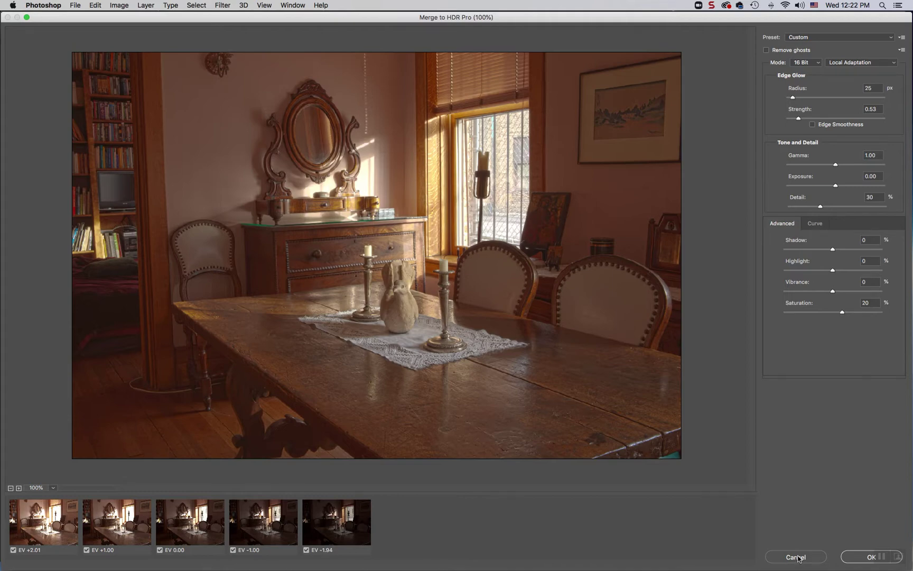
left_click(796, 557)
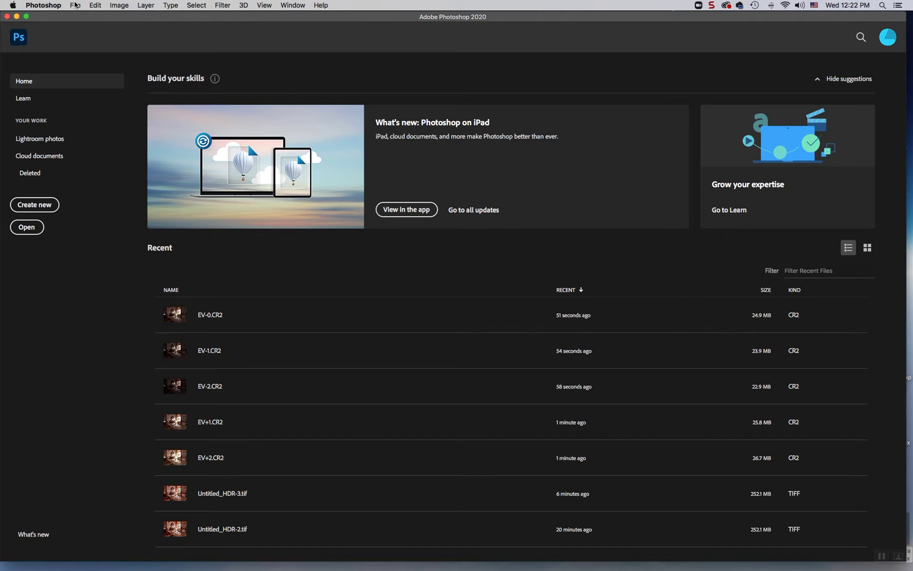
- Load the five EV CR2 files from 01_HDRDemo into Merge to HDR Pro and run it
left_click(76, 6)
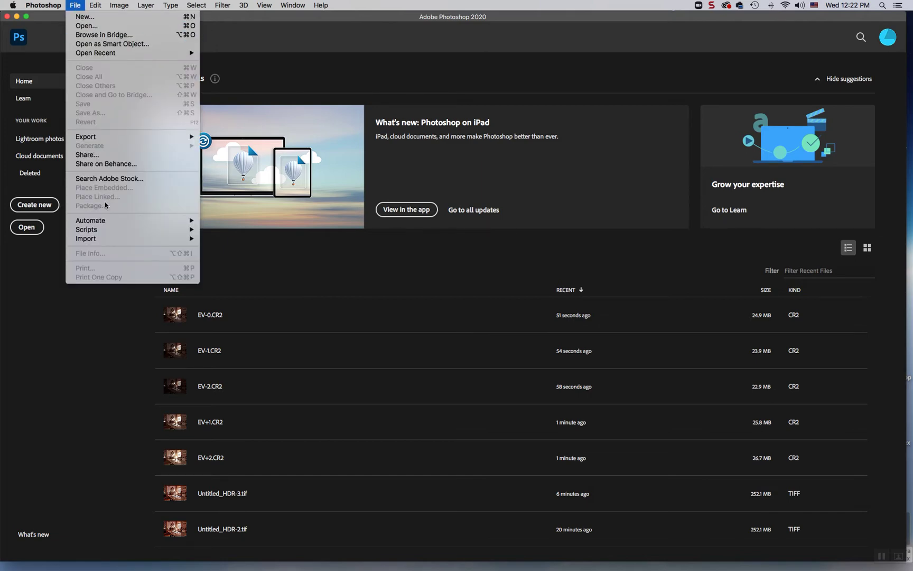
mouse_move(116, 225)
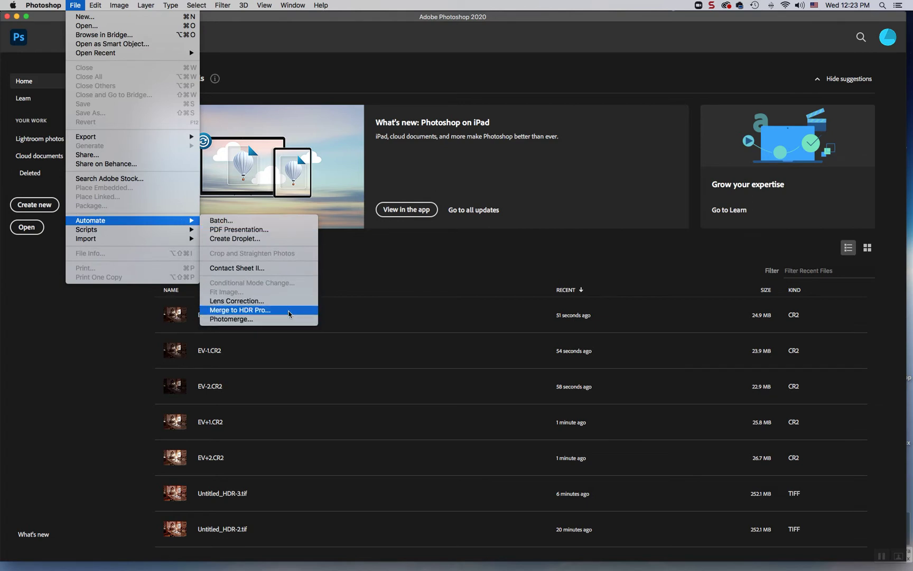
left_click(289, 313)
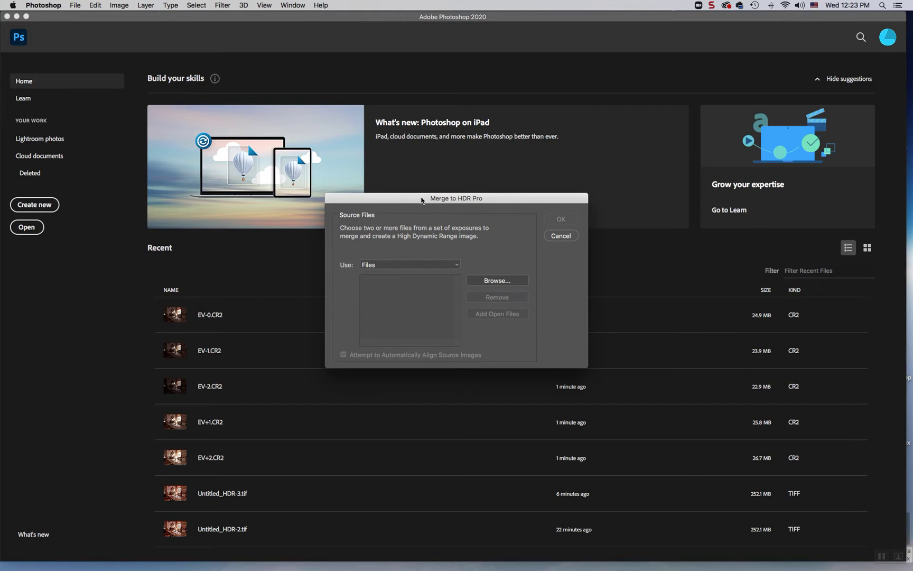
mouse_move(426, 199)
left_mouse_down()
mouse_move(418, 161)
mouse_move(428, 205)
left_mouse_up()
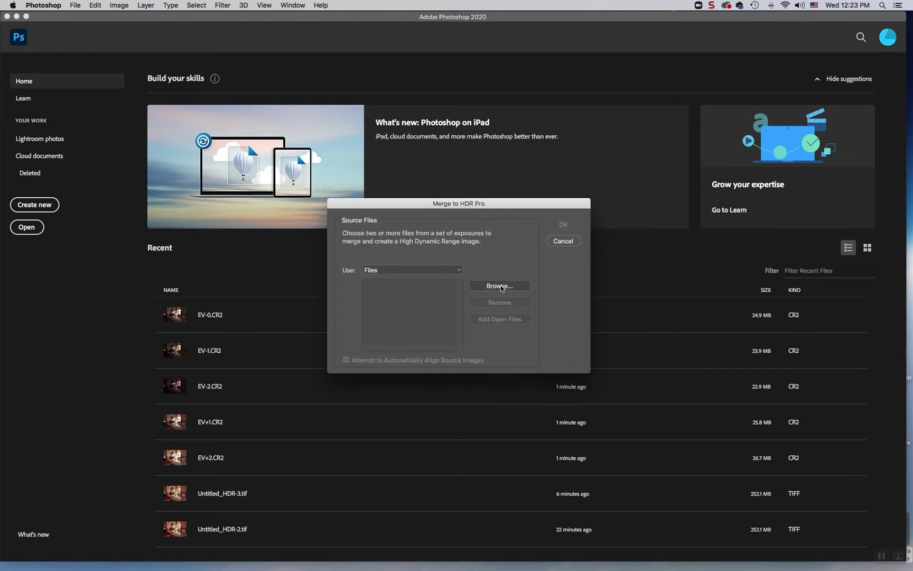
left_click(500, 287)
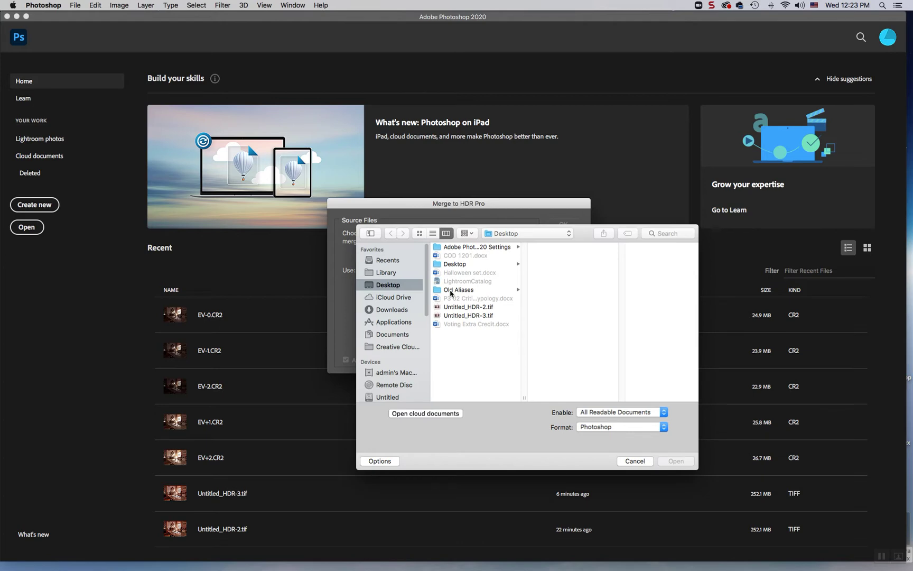
left_click(529, 233)
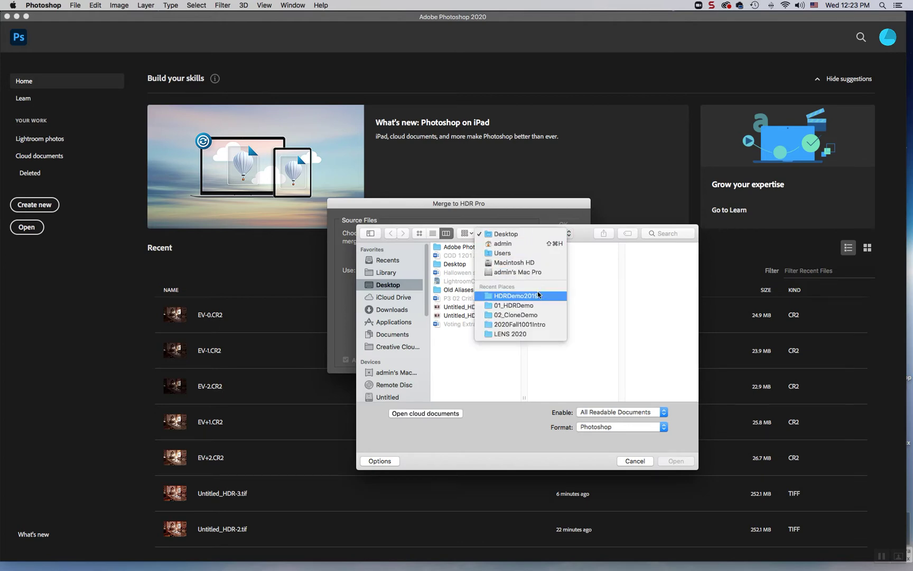
left_click(538, 306)
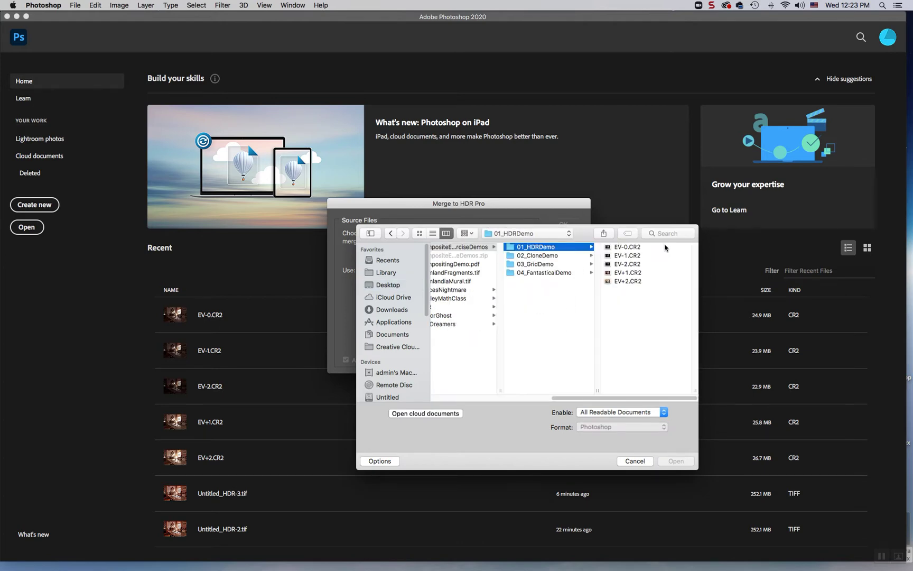
left_click_drag(664, 247, 659, 282)
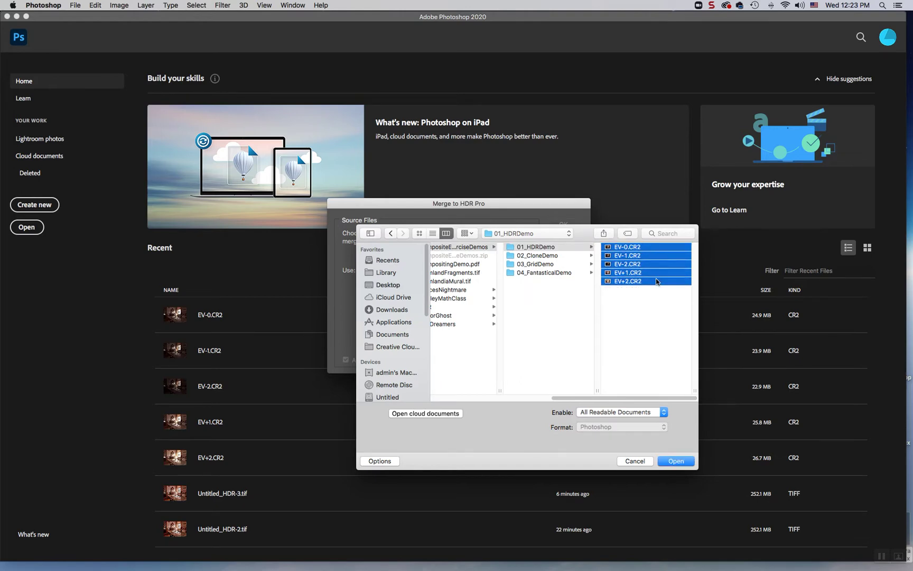
left_click(678, 462)
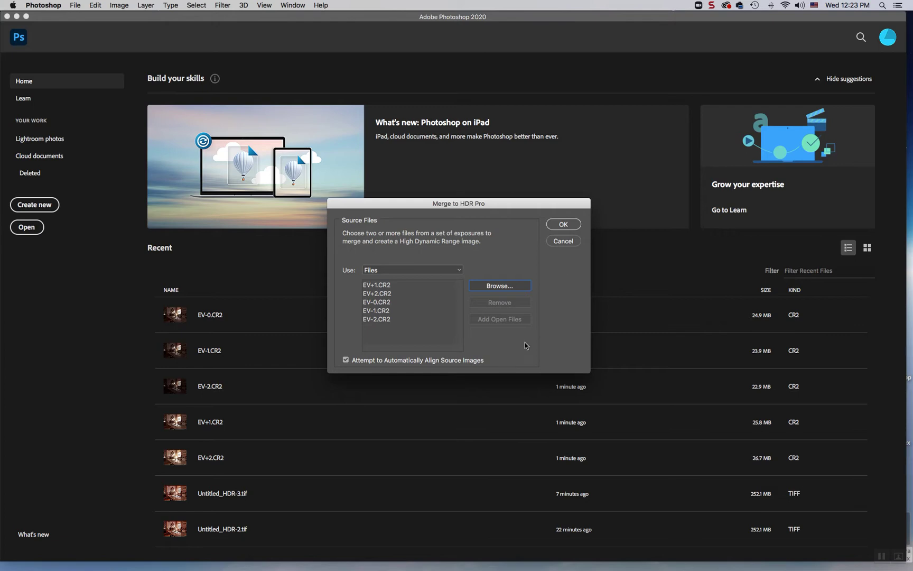
left_click(560, 226)
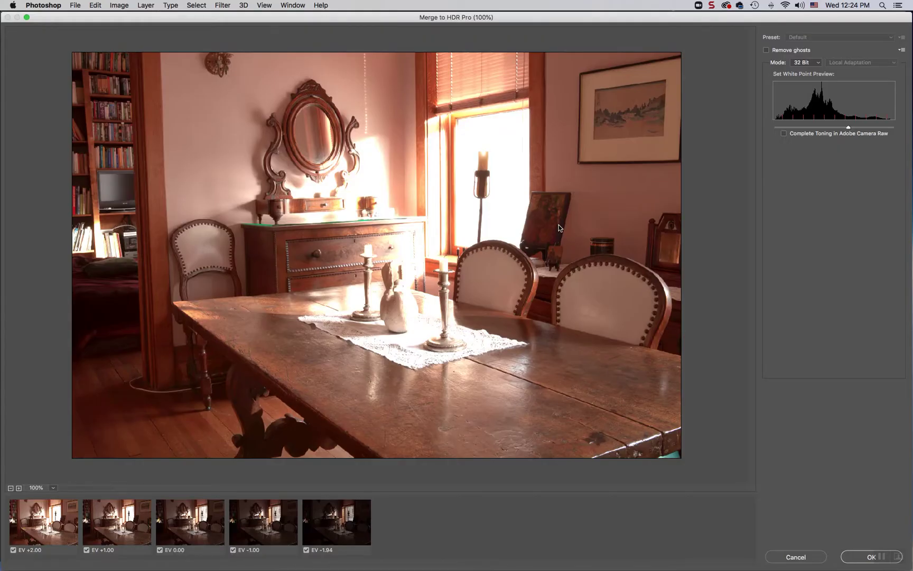
- Try 16 Bit output, return to 32 Bit, and create the merged HDR document
left_click(813, 63)
left_click(811, 69)
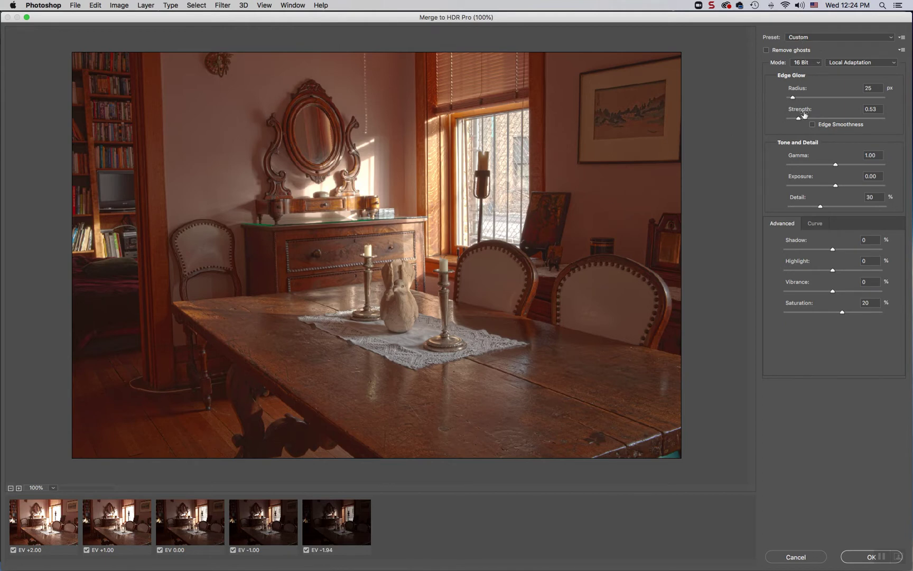
left_click(816, 64)
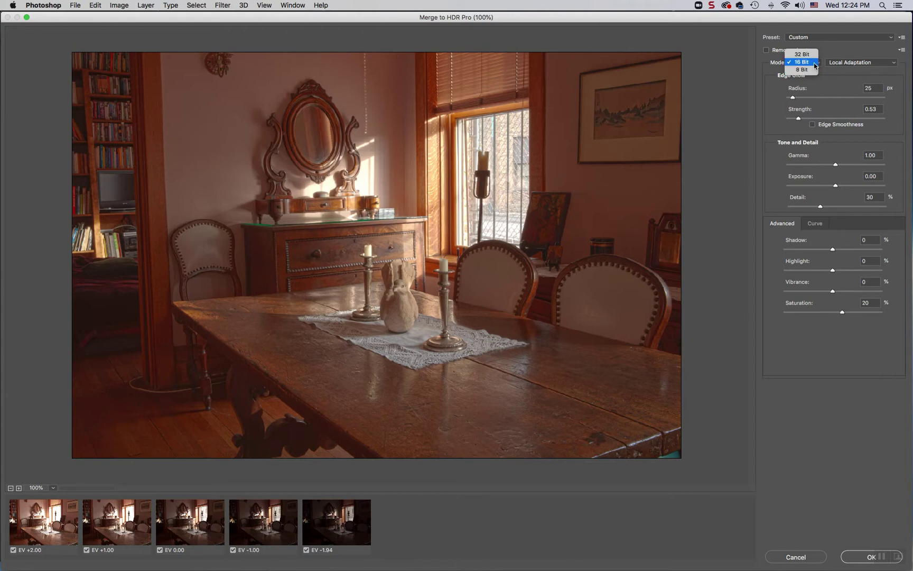
left_click(813, 55)
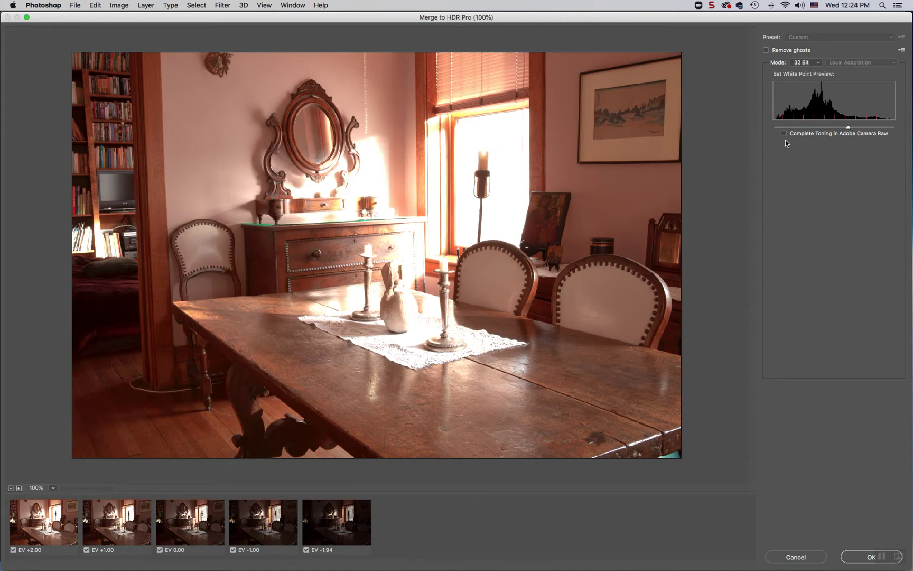
left_click(860, 558)
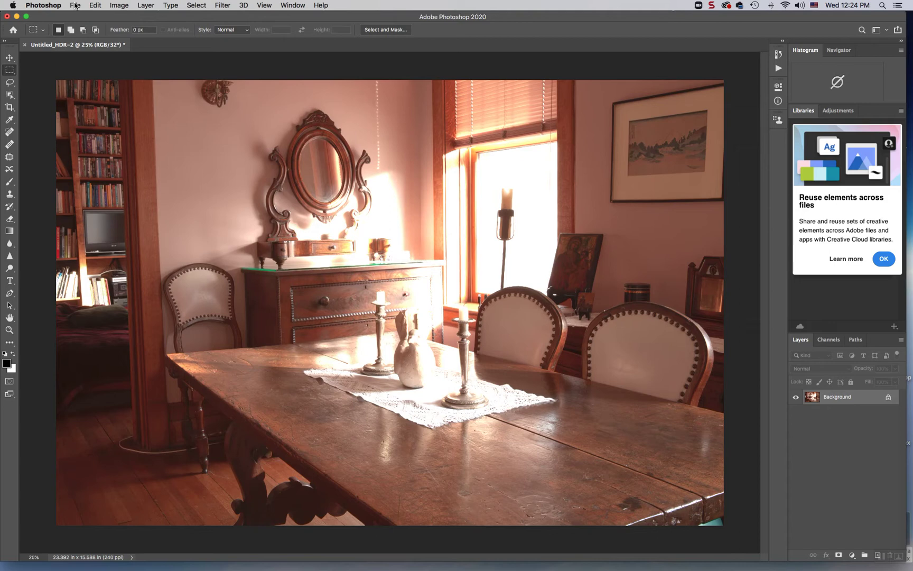
- Open the File menu once Untitled_HDR-2 has finished merging
left_click(76, 6)
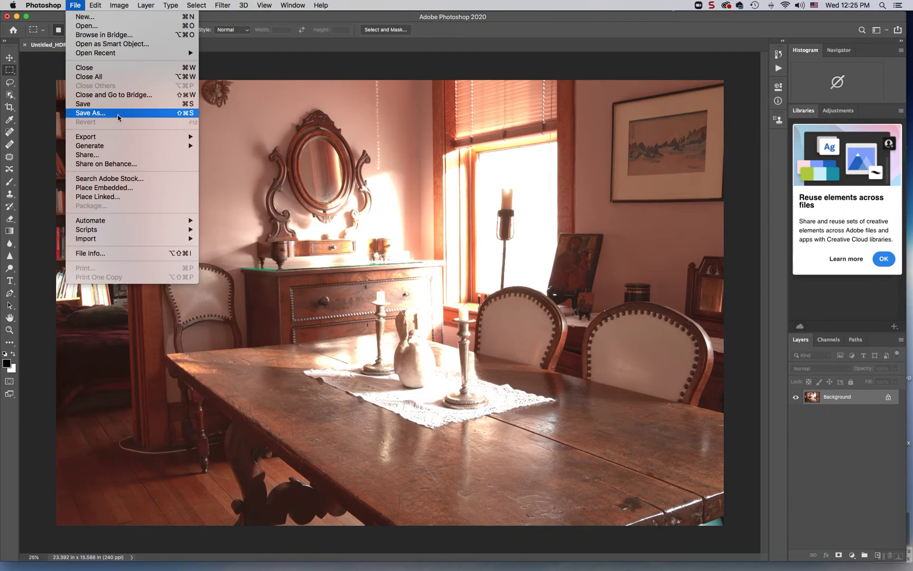
- Save the merge to the Desktop as 32-bit TIFF Untitled_HDR-4.tif, then close the document
left_click(118, 117)
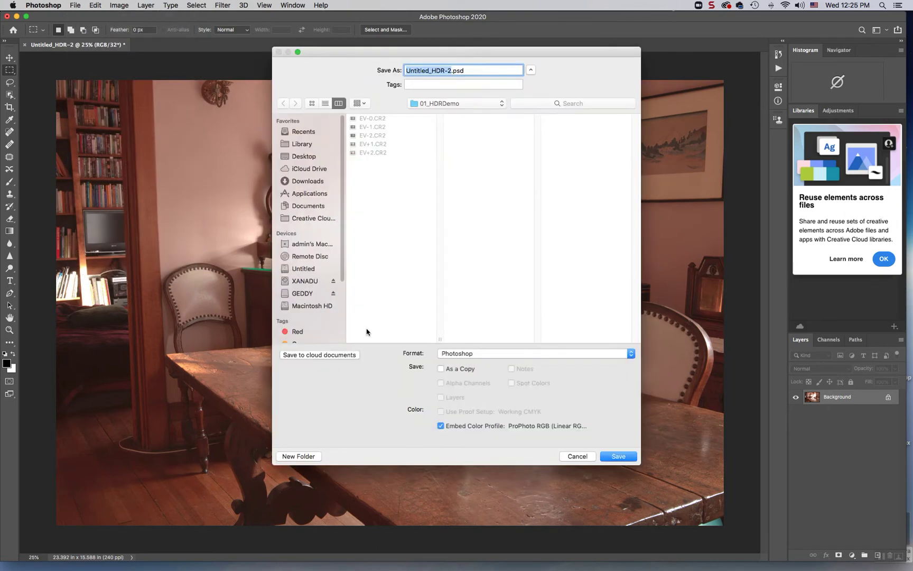
left_click(303, 160)
left_click(451, 69)
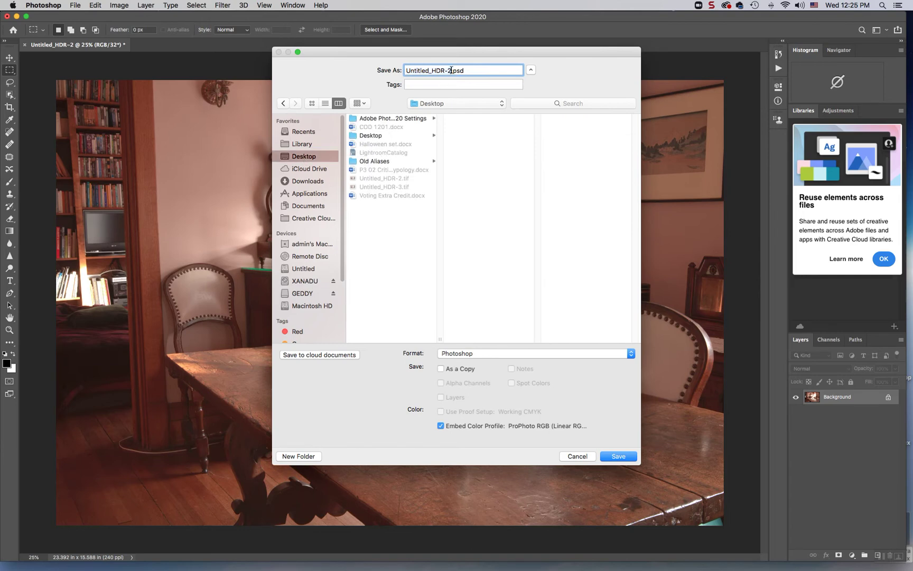
key("BackSpace")
type("4")
left_click(527, 358)
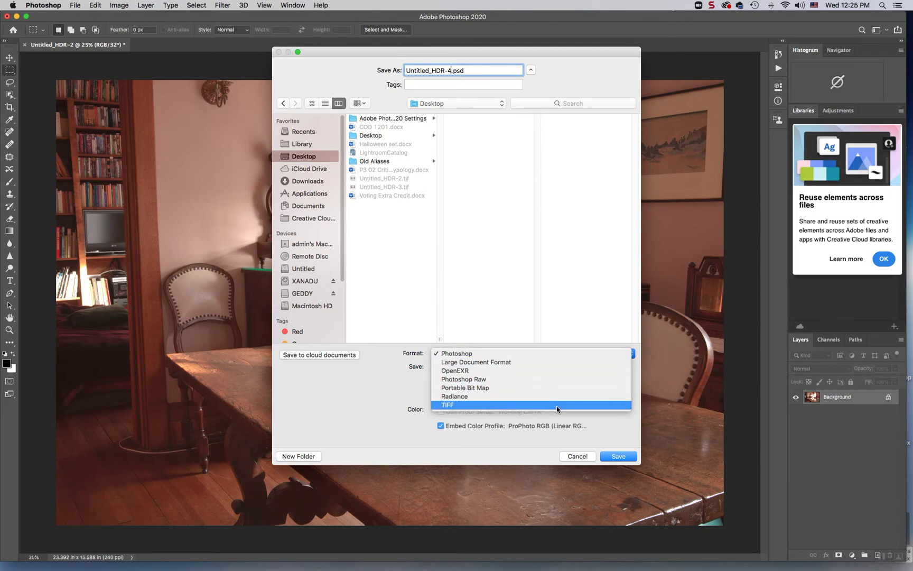
left_click(557, 405)
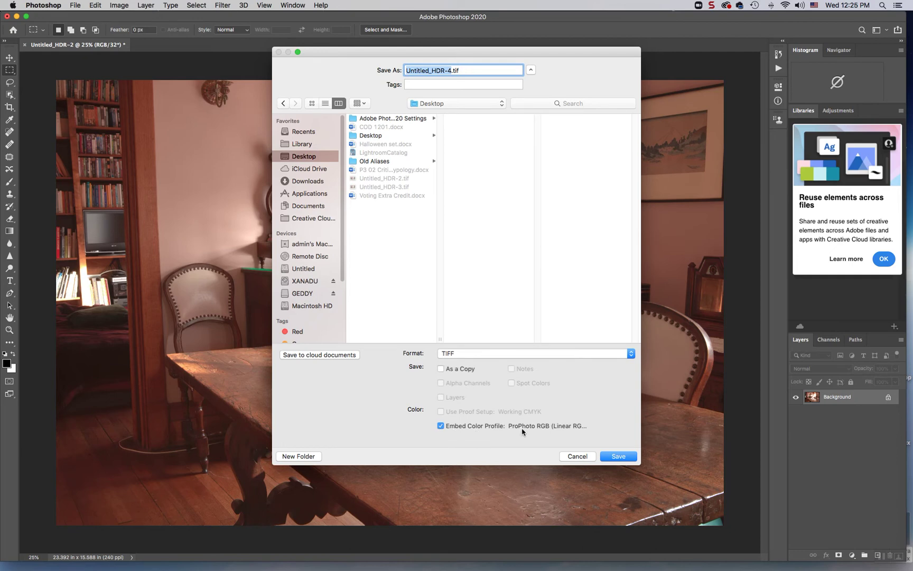
left_click(618, 457)
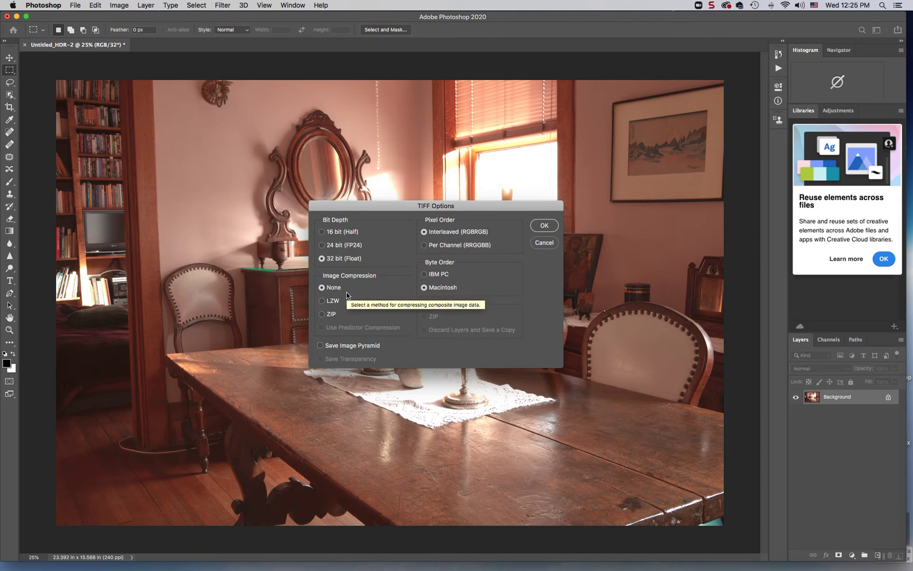
left_click(547, 225)
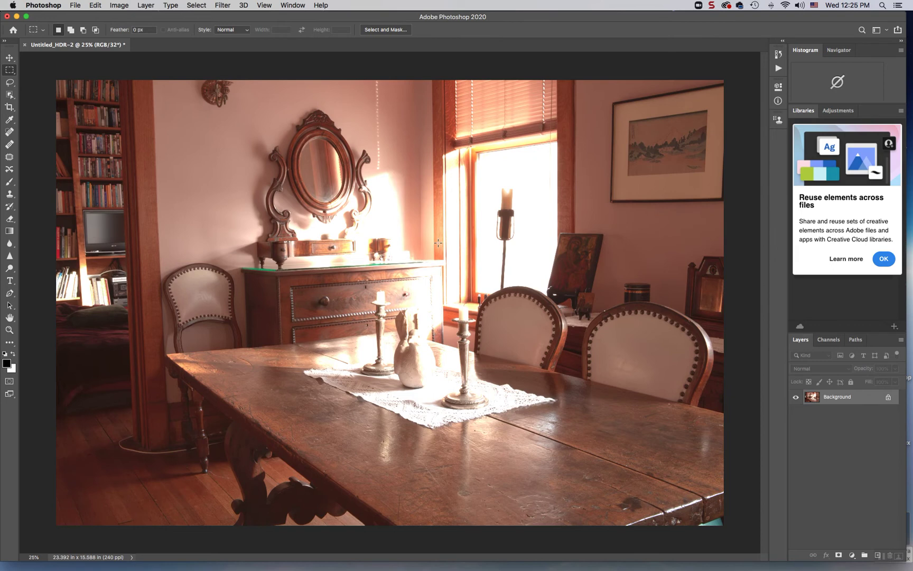
left_click(25, 45)
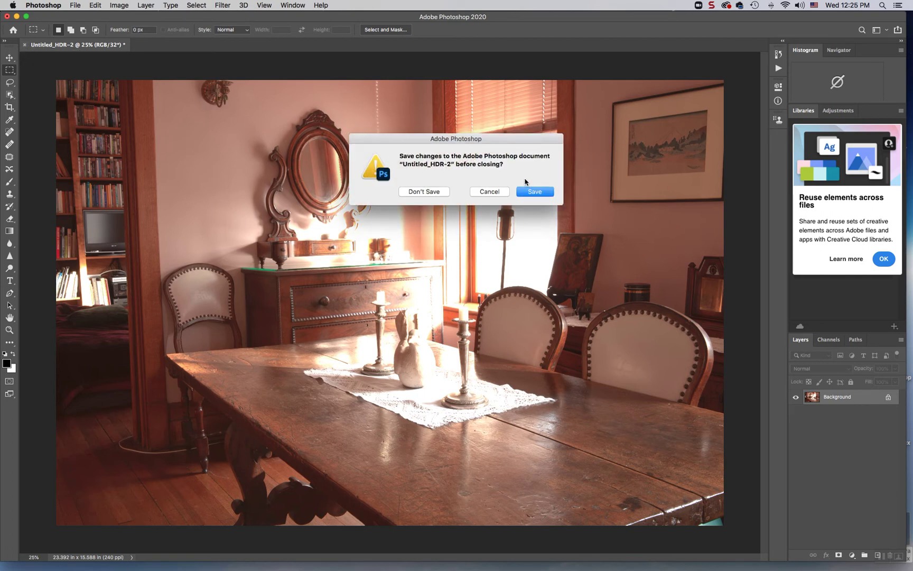
left_click(423, 192)
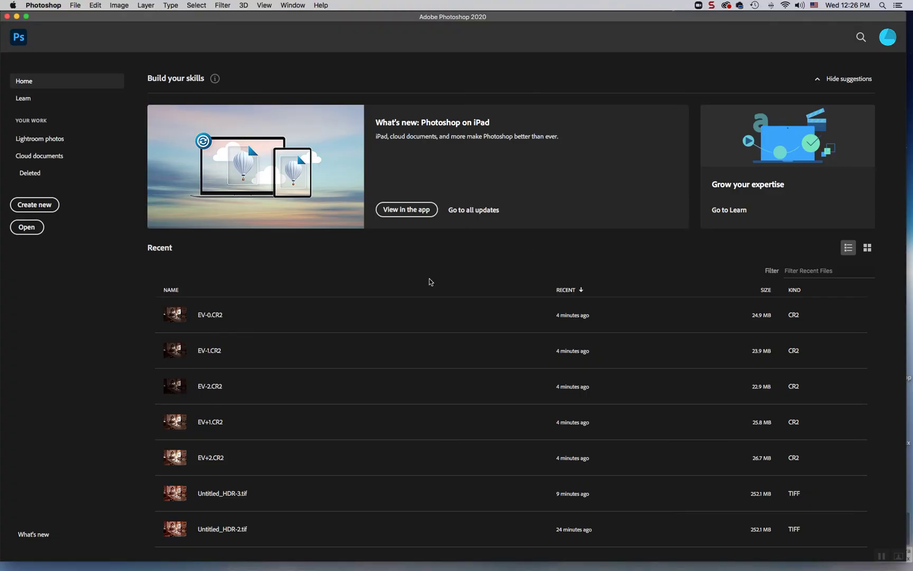
- Drag Untitled_HDR-4.tif from the Finder Desktop onto Photoshop to open it in Camera Raw
mouse_move(58, 563)
left_click(43, 555)
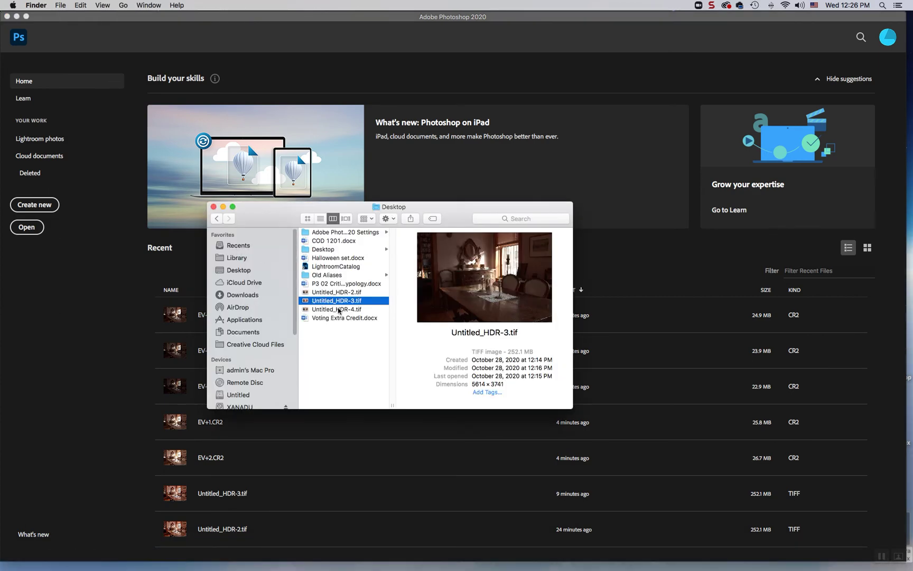
left_click(338, 310)
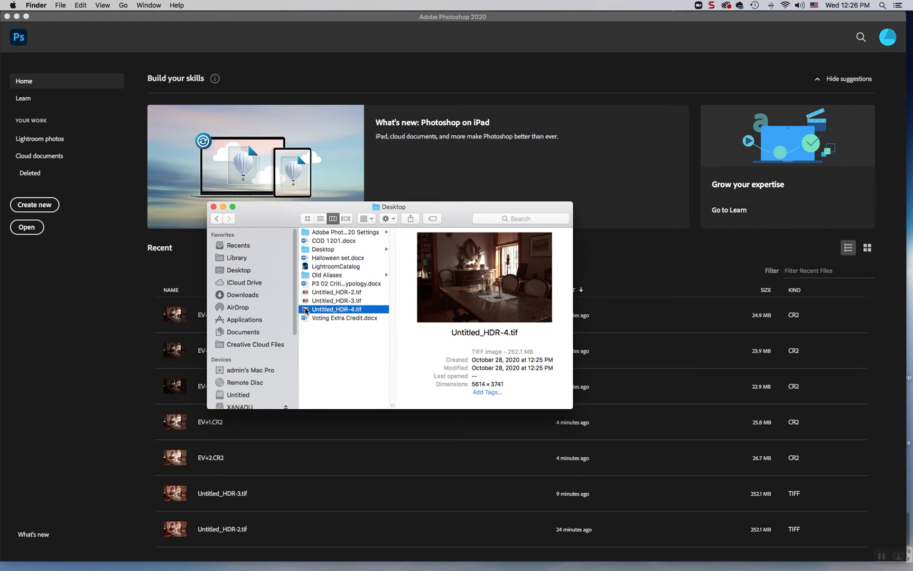
left_click_drag(307, 312, 225, 551)
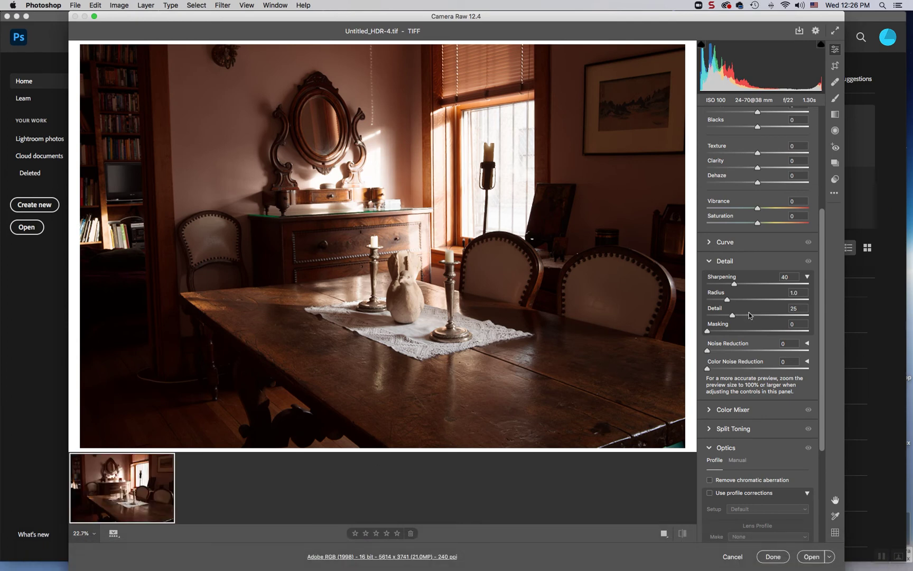
- In Camera Raw's Basic panel, set Highlights -57, Shadows +83 and Exposure +0.45
left_click_drag(819, 268, 822, 165)
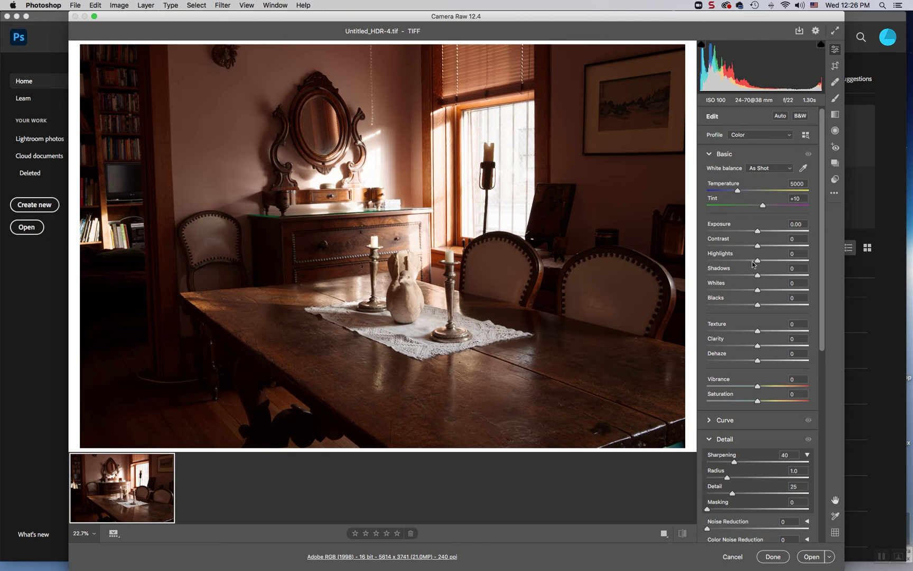
left_click_drag(757, 261, 730, 264)
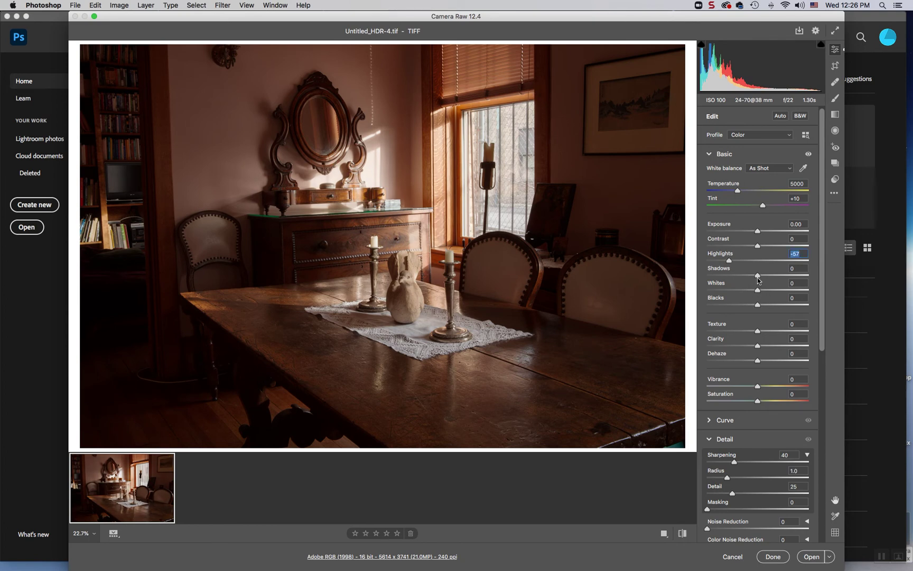
left_click_drag(758, 277, 801, 279)
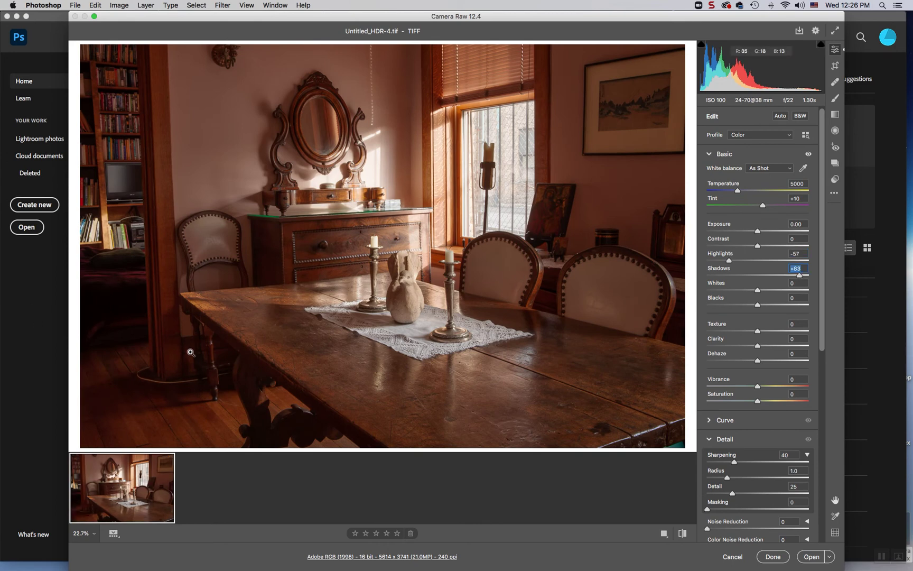
left_click_drag(757, 232, 761, 229)
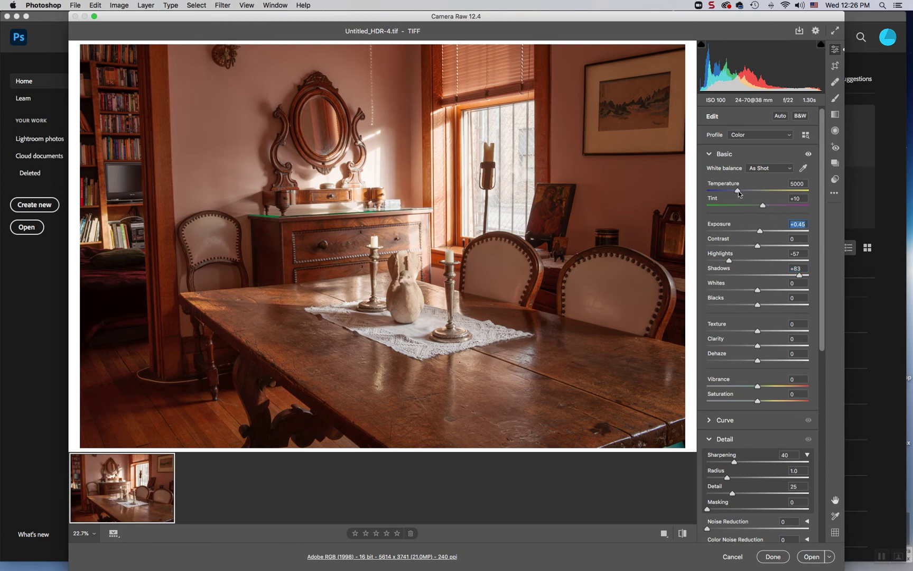
- Set Temperature 4900, Saturation -8 and Clarity +23, then open the HDR in Photoshop
left_click_drag(738, 192, 738, 194)
left_click_drag(758, 403, 754, 402)
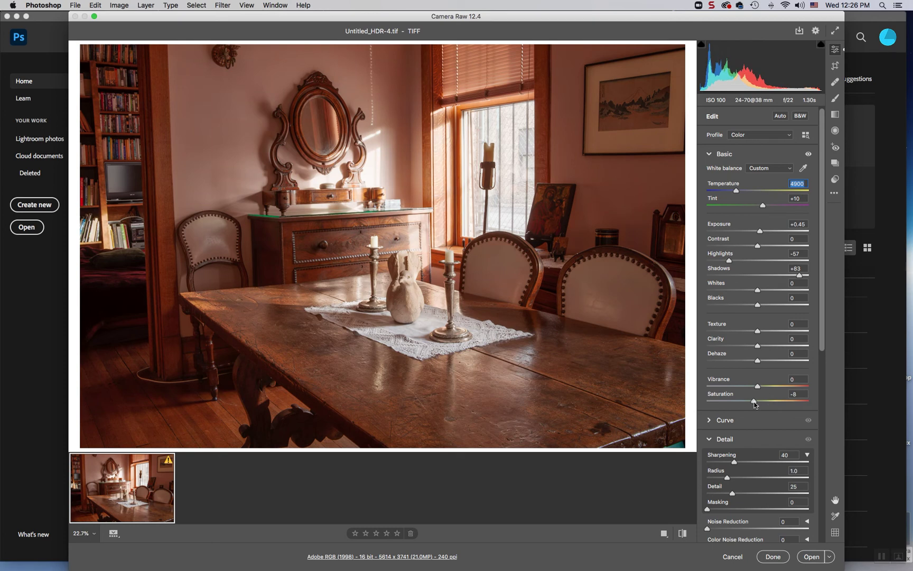
left_click_drag(758, 347, 771, 347)
left_click(770, 346)
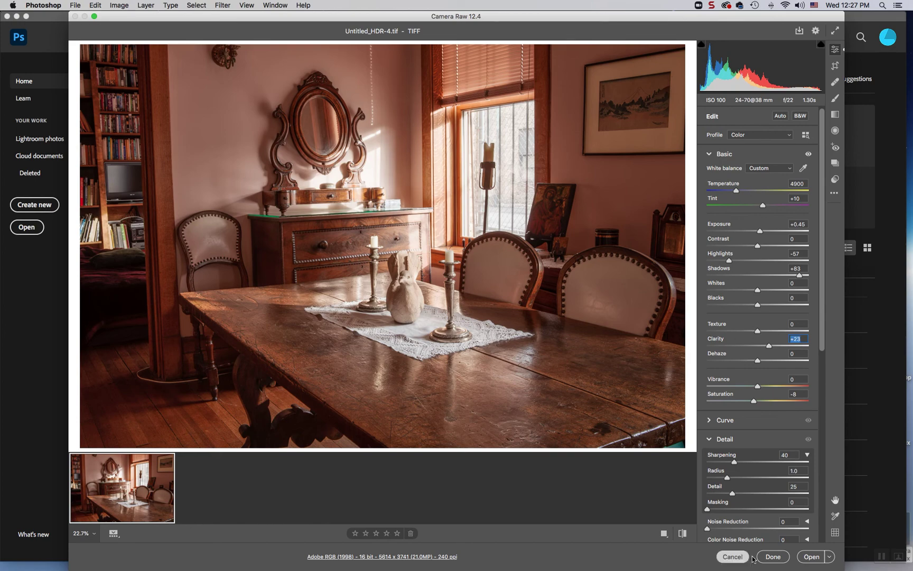
left_click(811, 557)
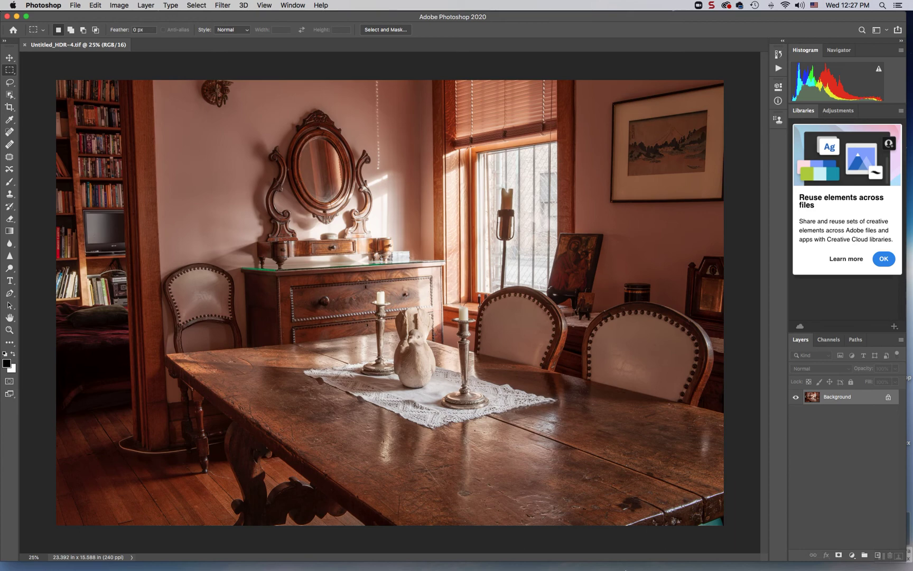
- Import only Untitled_HDR-4.tif from the Desktop into the Lightroom Classic catalog, leaving Untitled_HDR-3.tif out
mouse_move(615, 570)
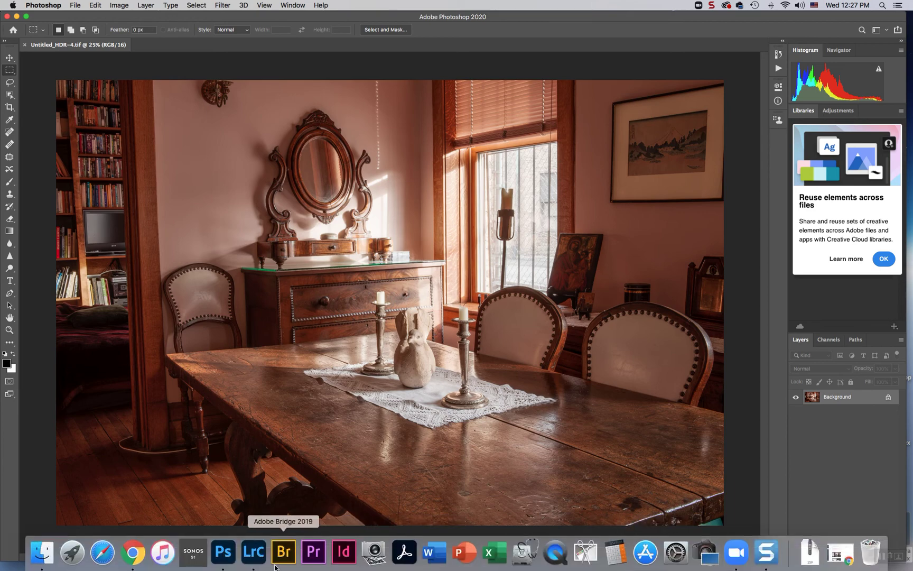
left_click(251, 554)
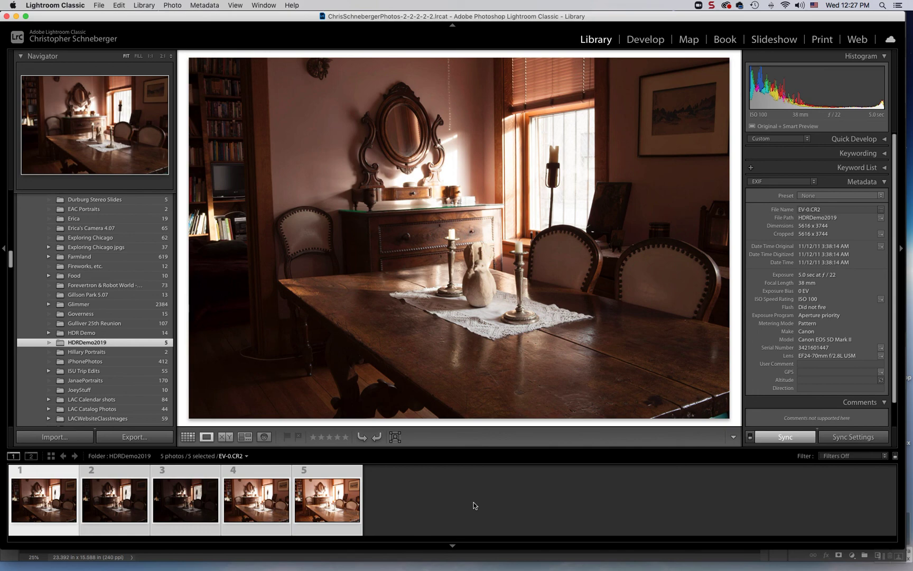
left_click(59, 439)
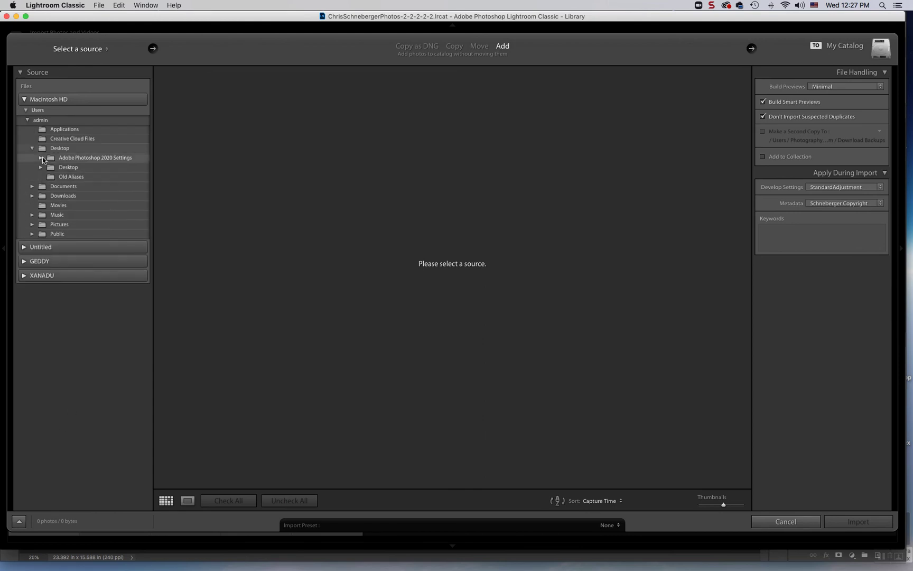
left_click(44, 150)
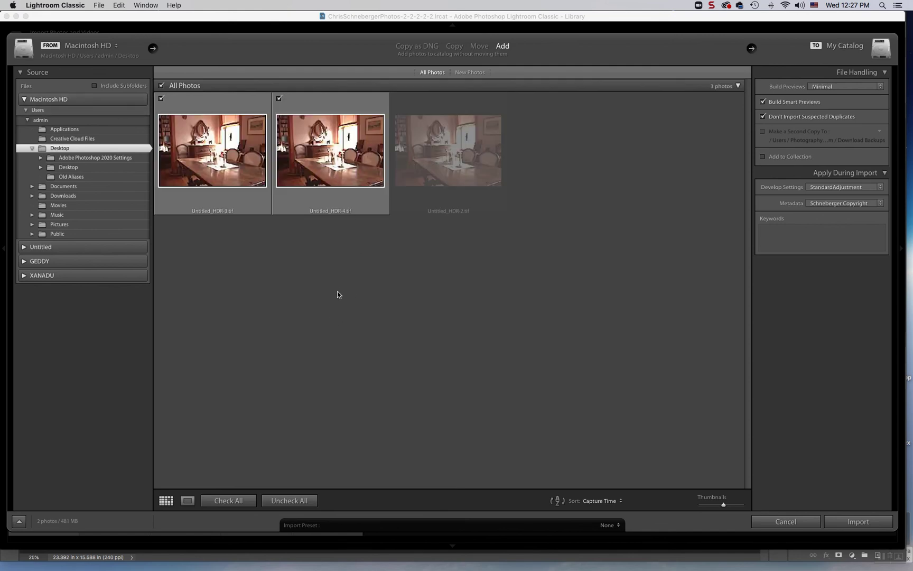
left_click(161, 98)
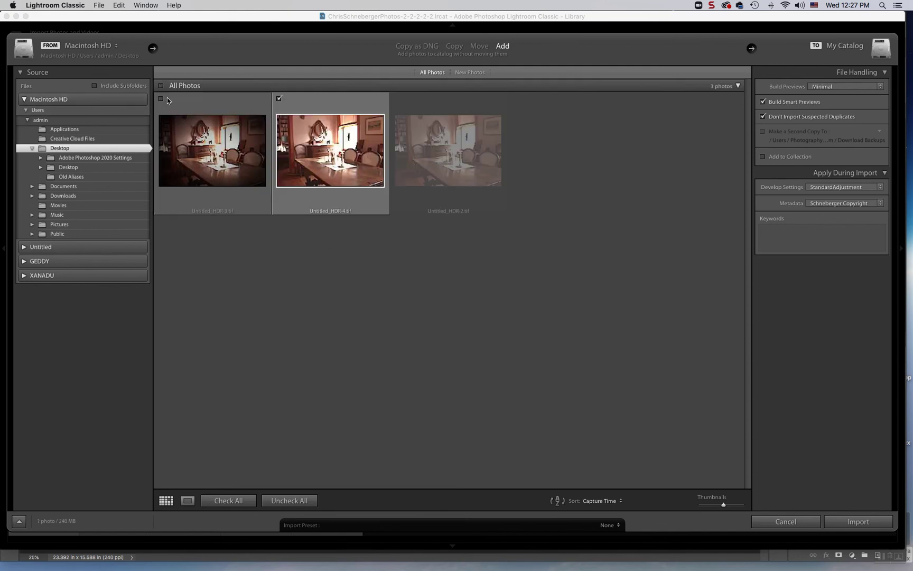
left_click(331, 116)
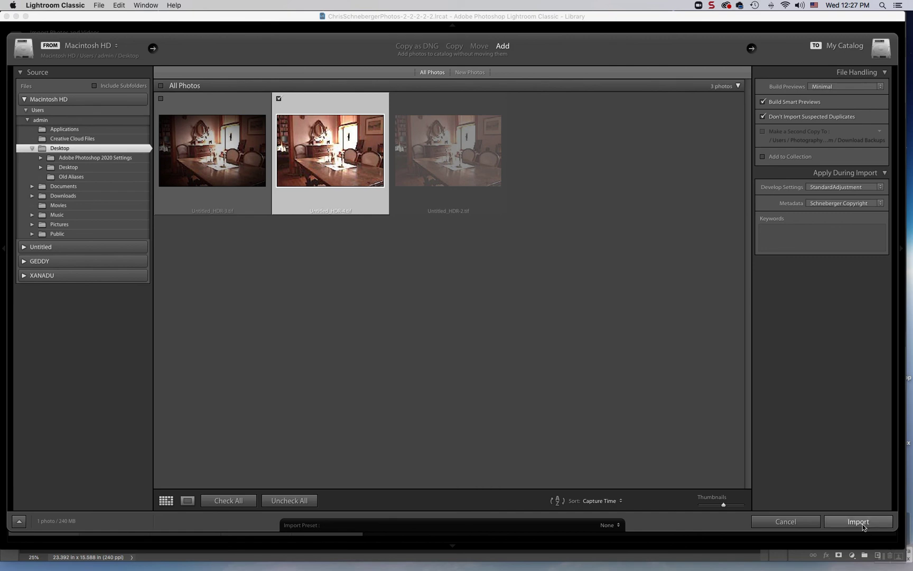
left_click(861, 523)
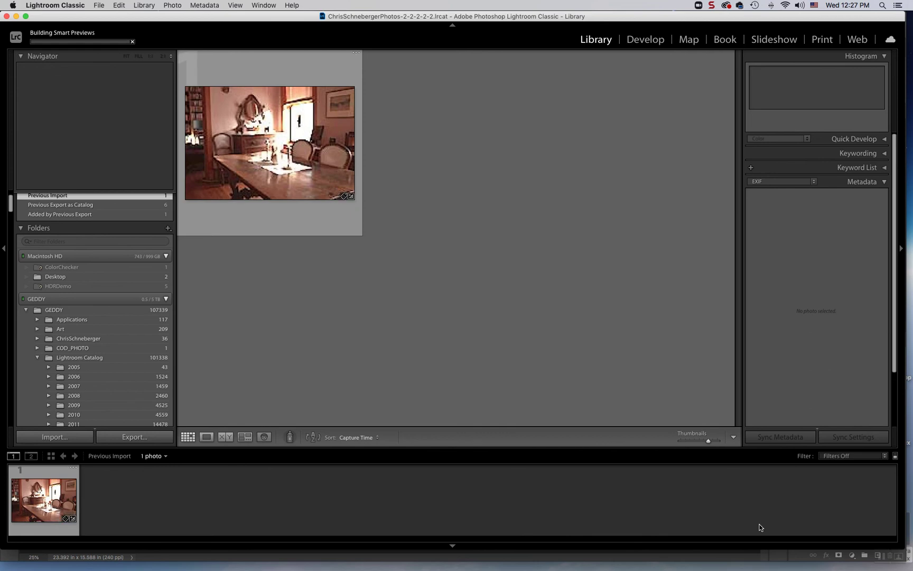
- Load the imported HDR photo in the Develop module and reset all its adjustments
left_click(644, 40)
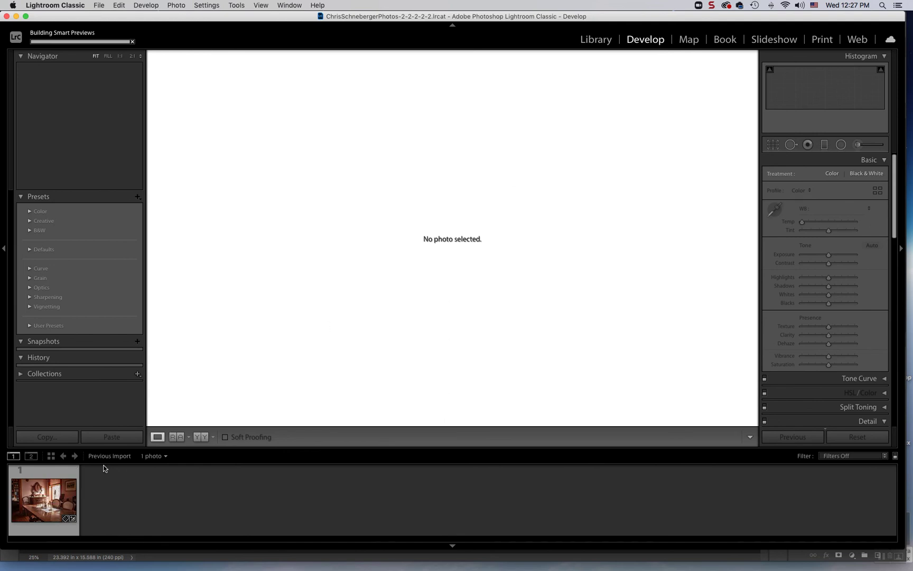
left_click(45, 500)
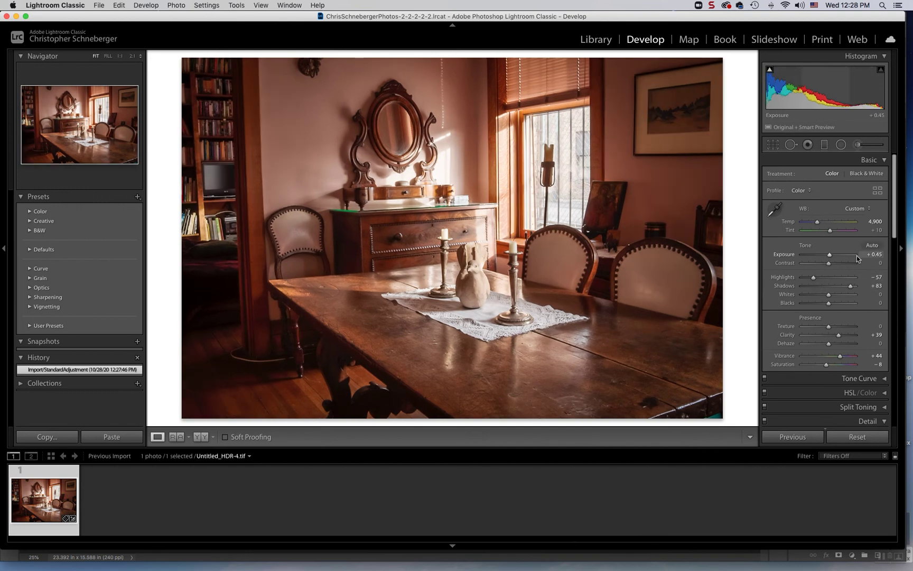
left_click(862, 439)
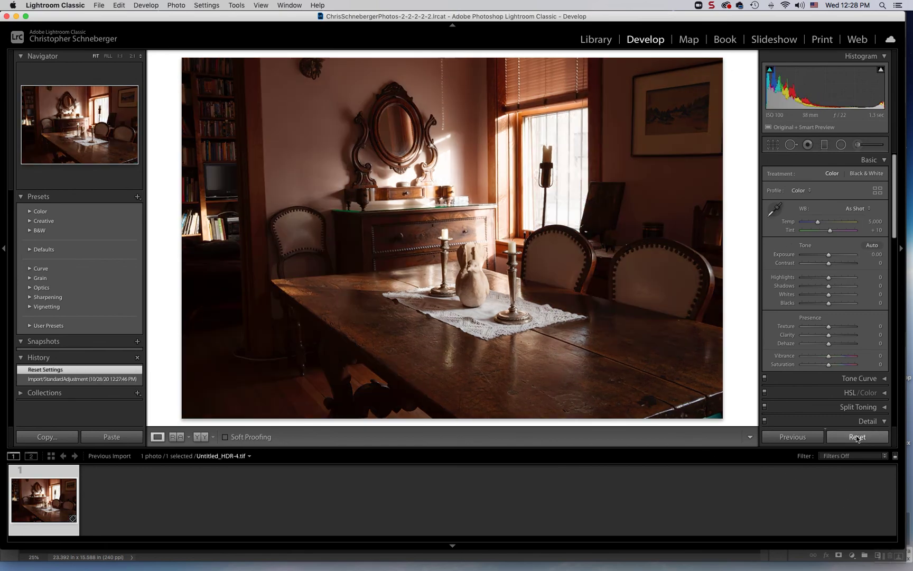
- Set Exposure +0.85, Highlights -88, Shadows +96, Temp 4,623, Saturation -12, Clarity +20 and Tint 0
left_click_drag(823, 258, 829, 258)
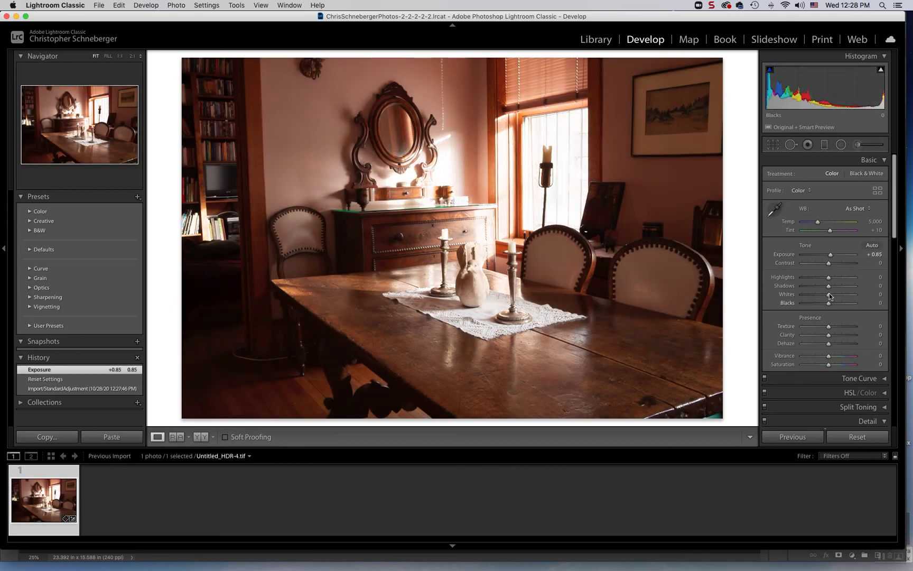
left_click_drag(829, 277, 855, 289)
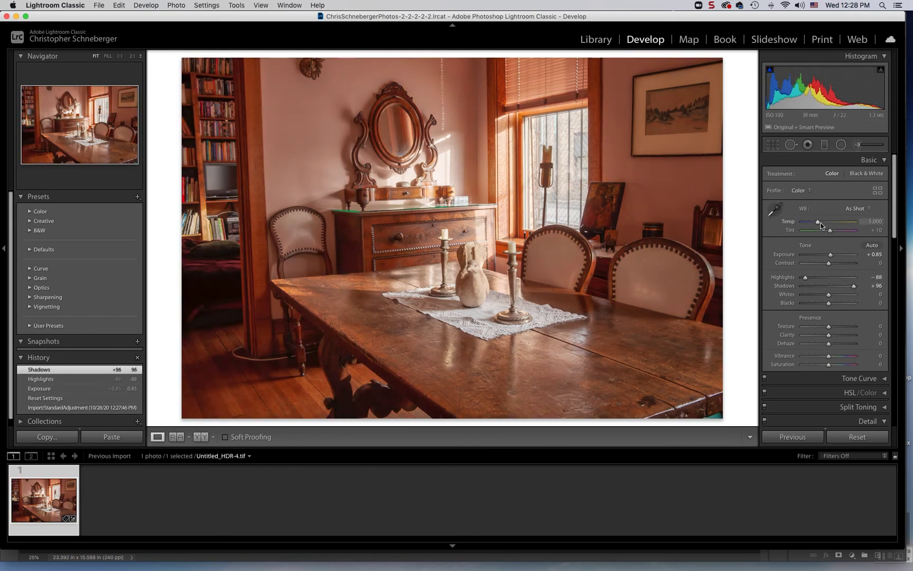
left_click_drag(818, 223, 815, 222)
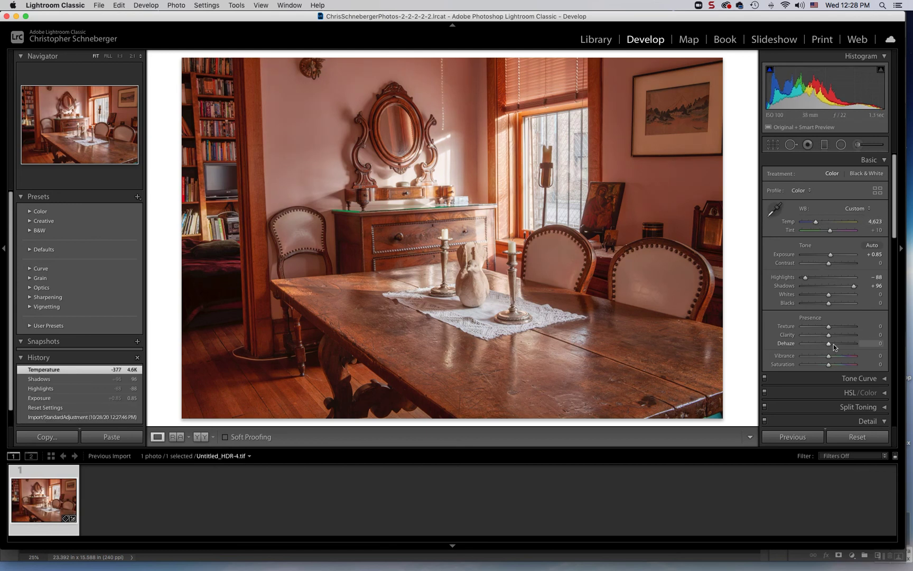
left_click_drag(829, 365, 834, 337)
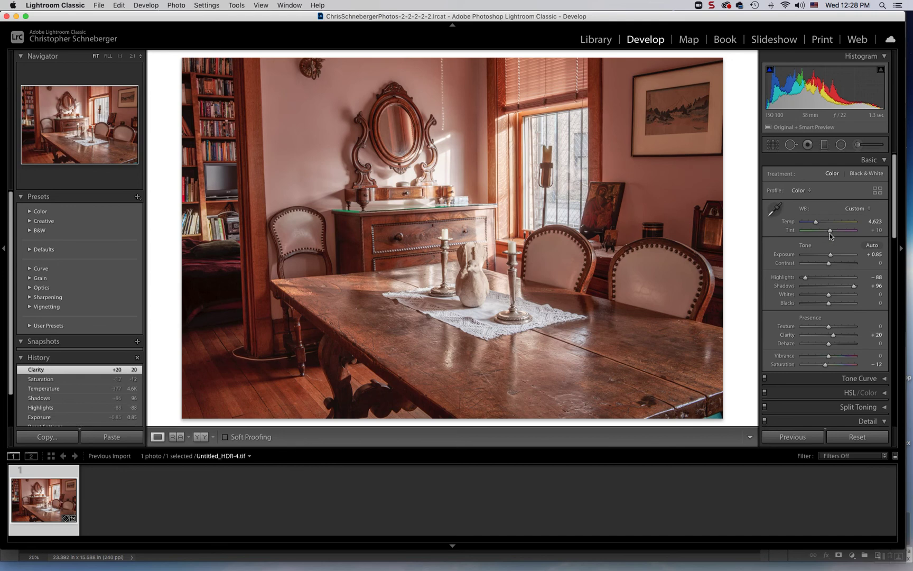
left_click_drag(830, 231, 829, 231)
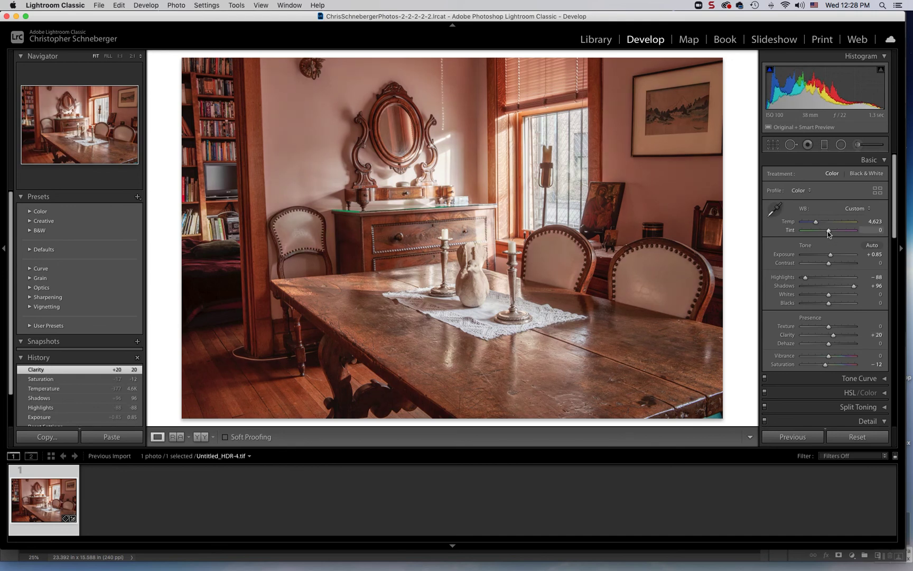